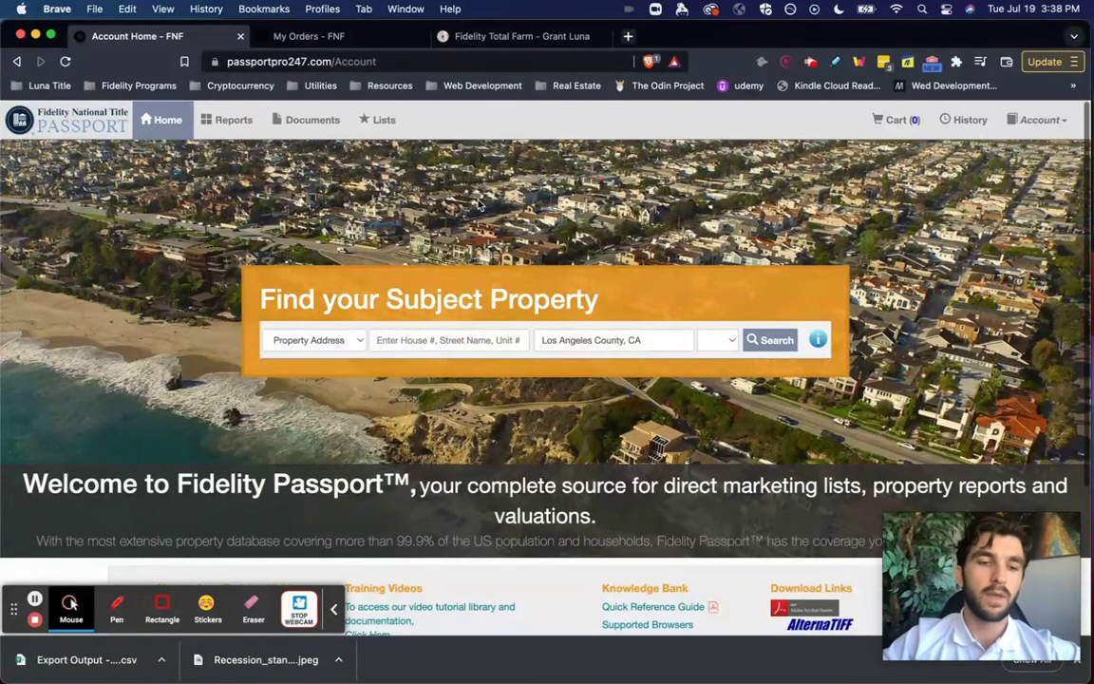
- Go from the Passport home page to Lists to start a new Farm list
left_click(162, 606)
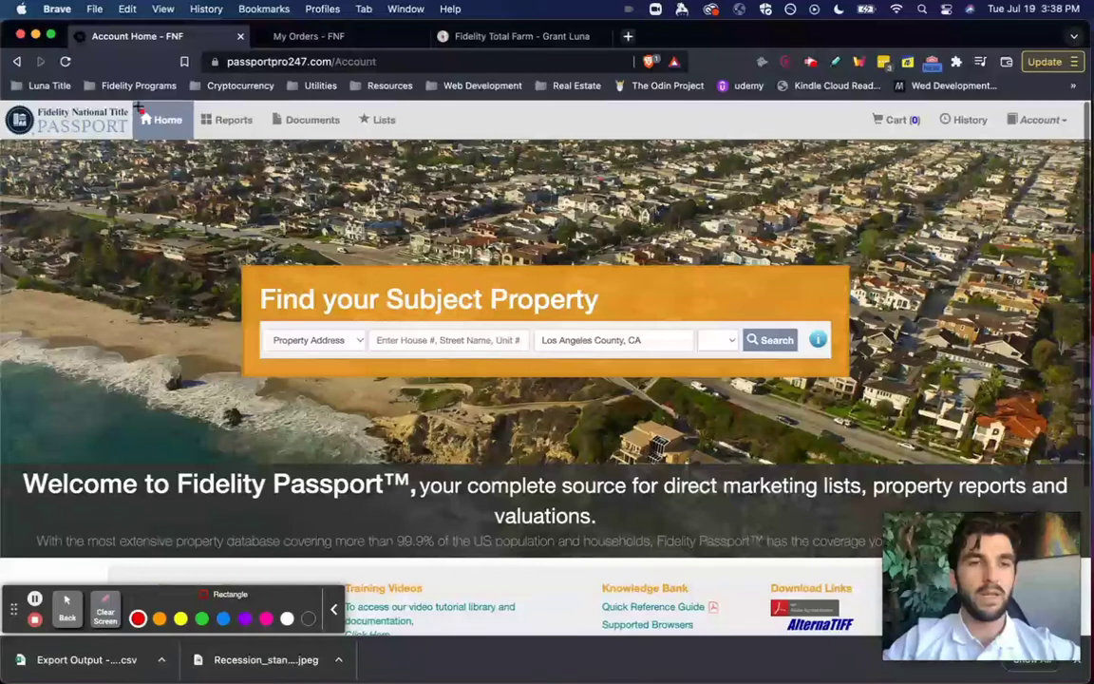
left_click_drag(122, 111, 440, 139)
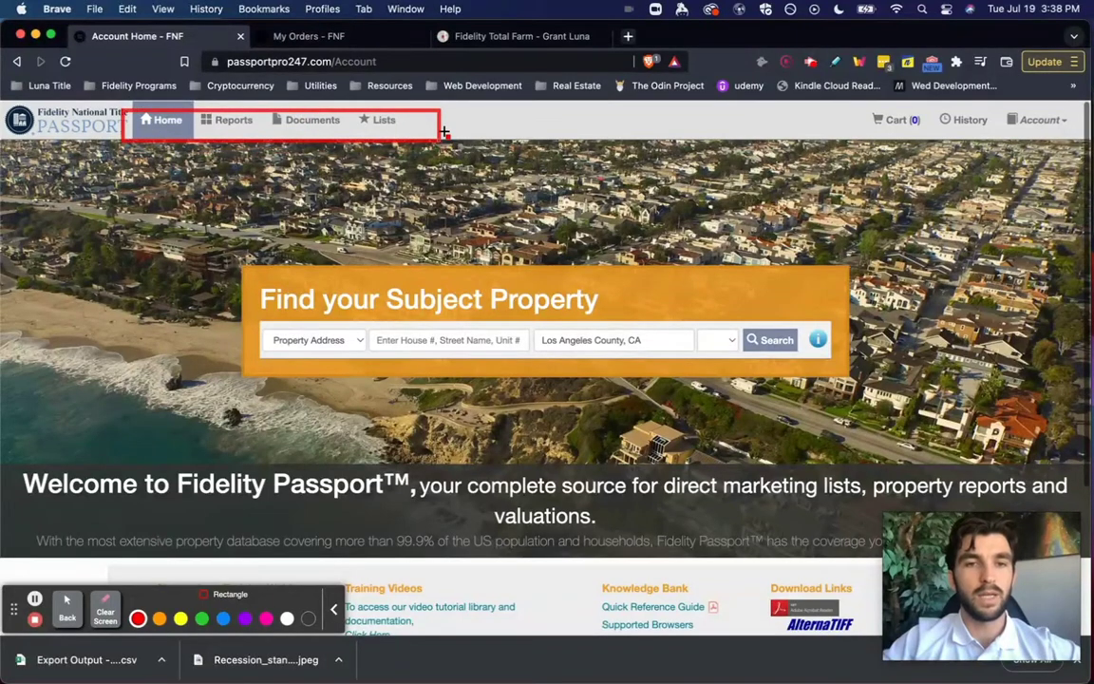
left_click(104, 610)
left_click(67, 609)
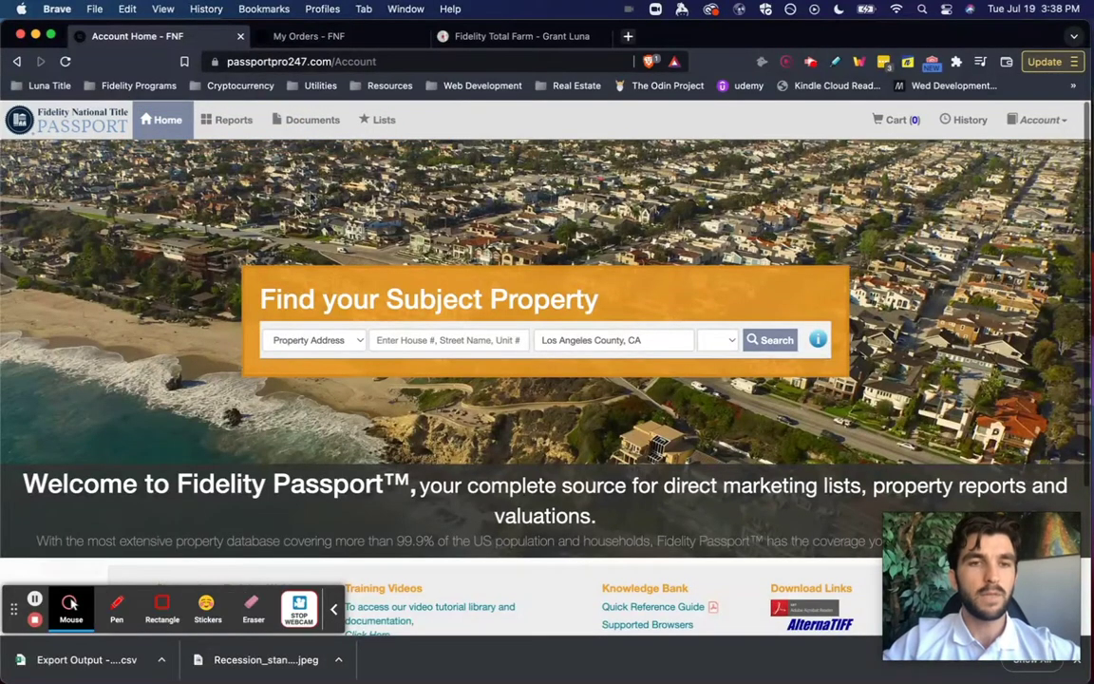
left_click(379, 120)
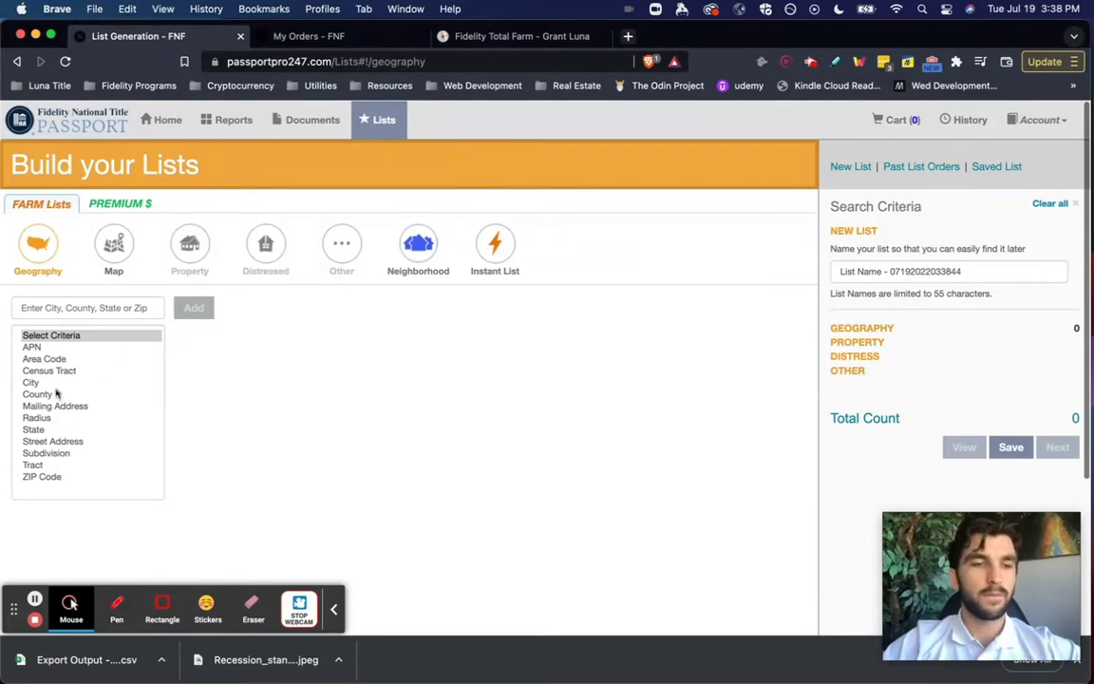
- Add SAN PEDRO, Los Angeles County as the city criterion, totaling 20,446 records
left_click(43, 383)
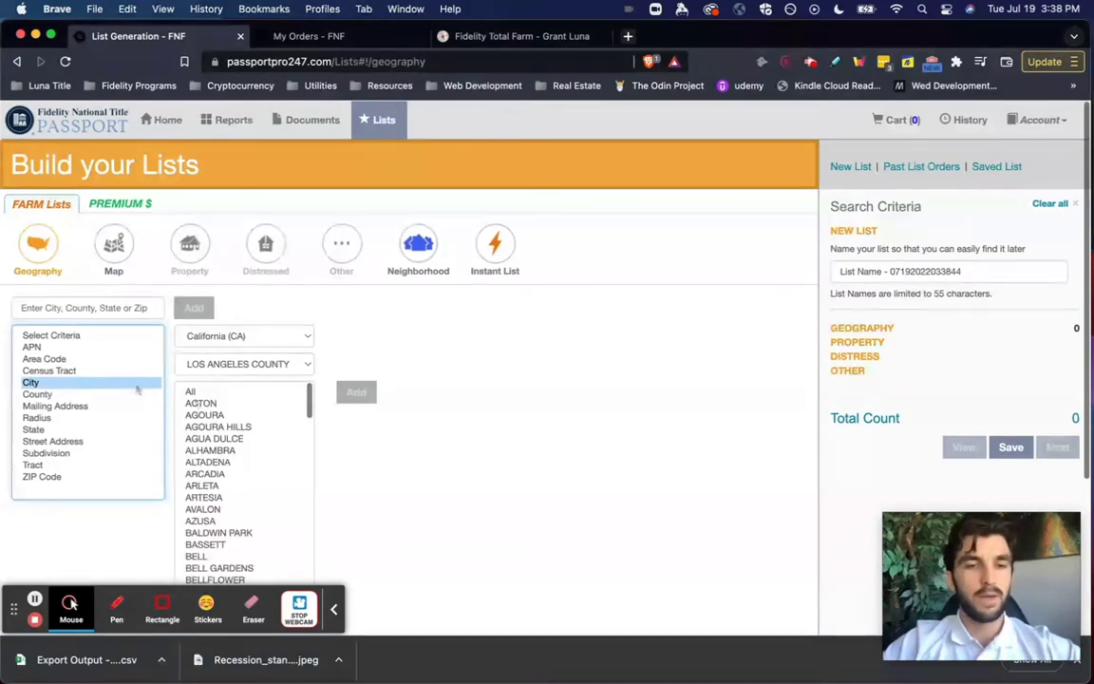
scroll(242, 411, "down", 20)
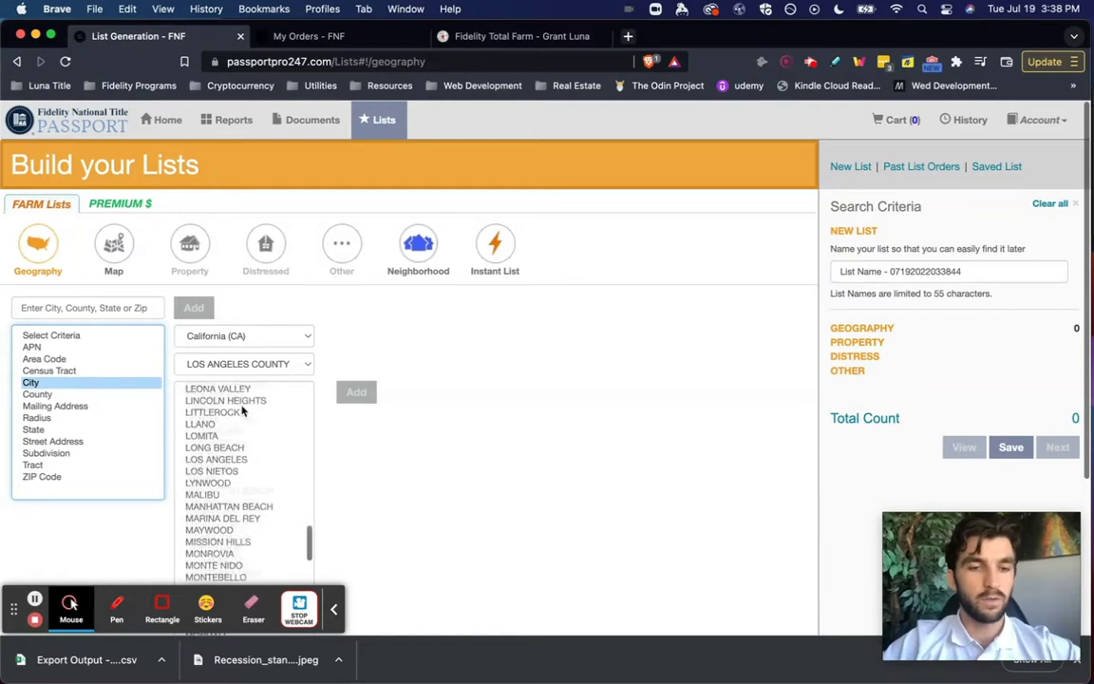
scroll(243, 411, "down", 20)
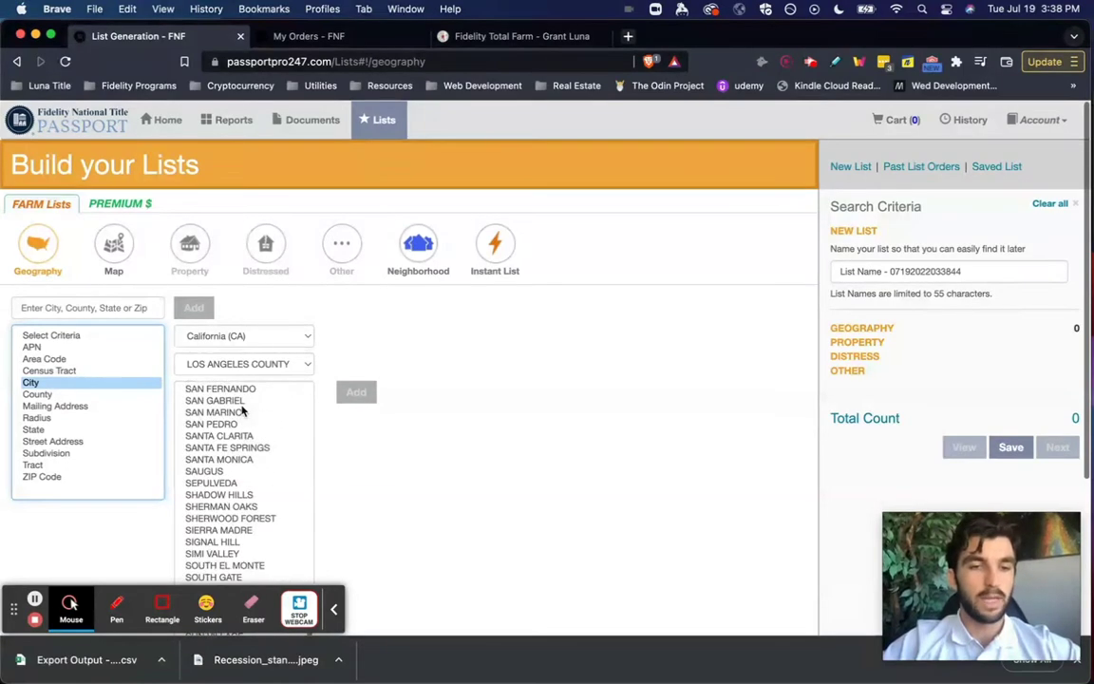
left_click_drag(231, 425, 221, 421)
left_click(218, 386)
left_click(225, 376)
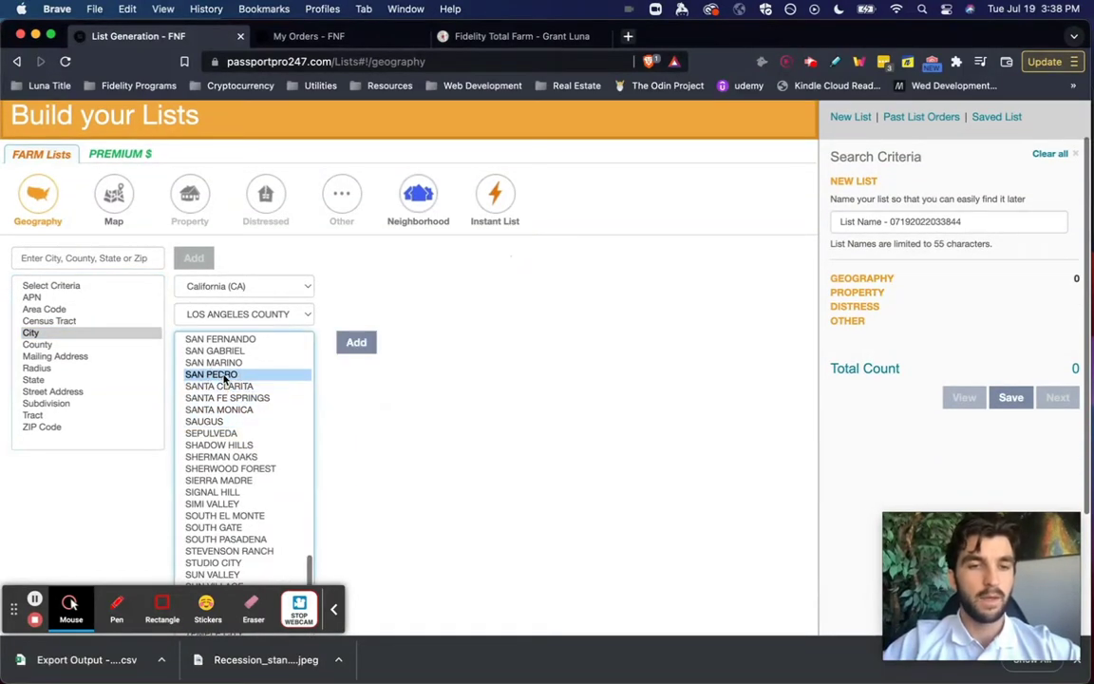
left_click(356, 342)
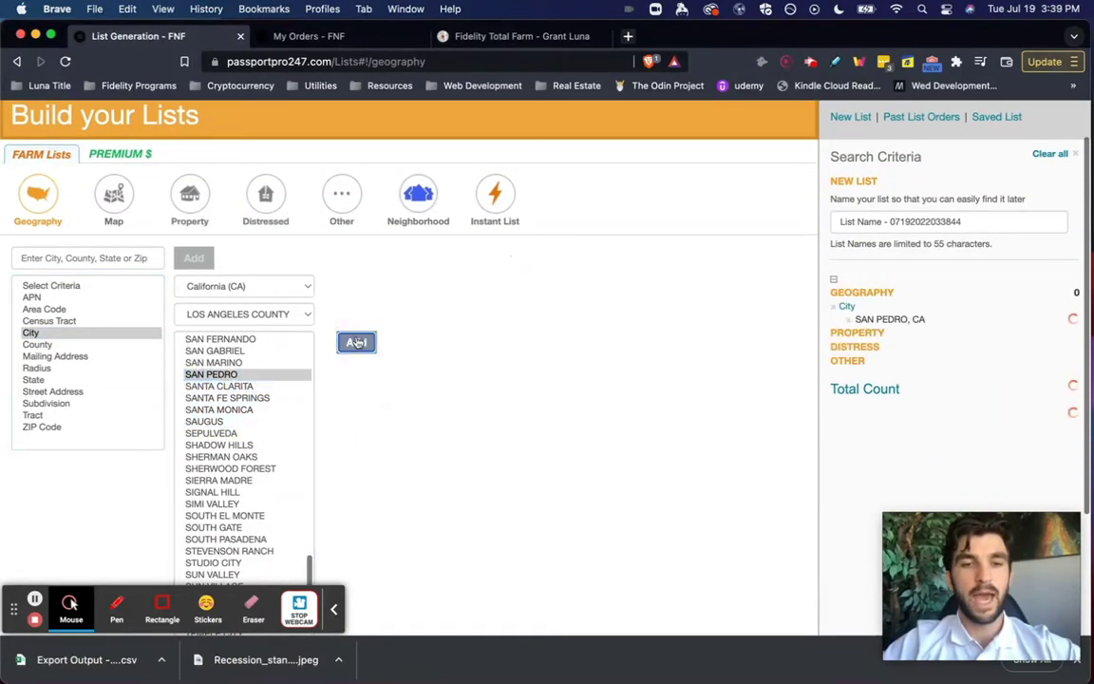
- Bring up the Property criteria filter options
left_click(162, 608)
left_click_drag(814, 109, 1088, 504)
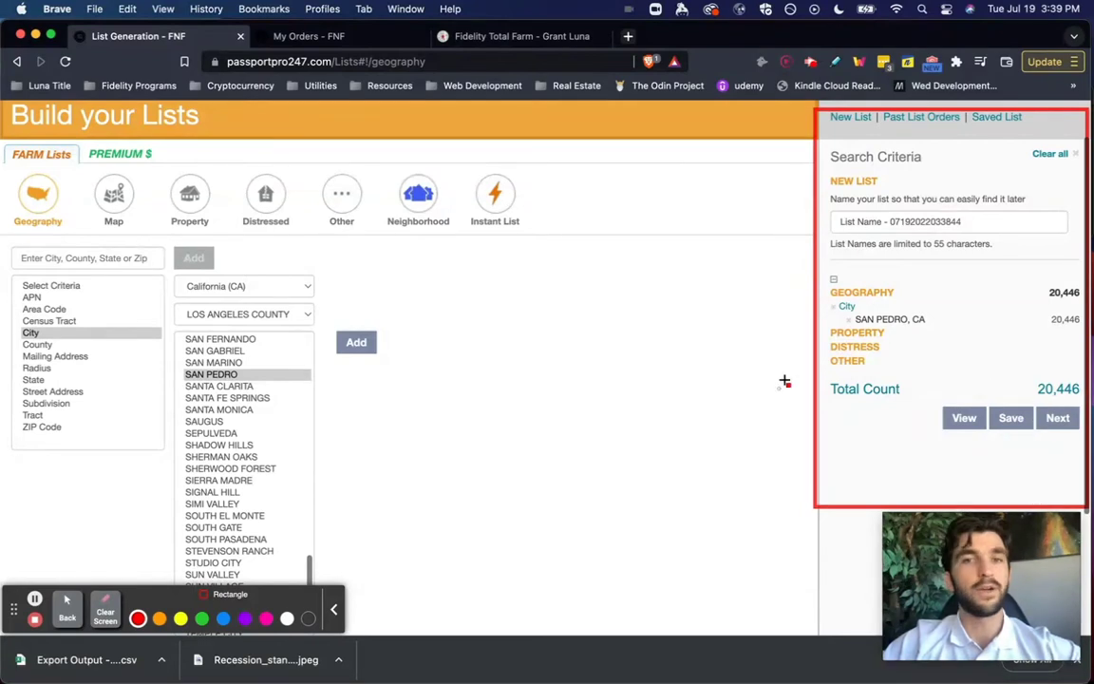
left_click(68, 608)
left_click(70, 606)
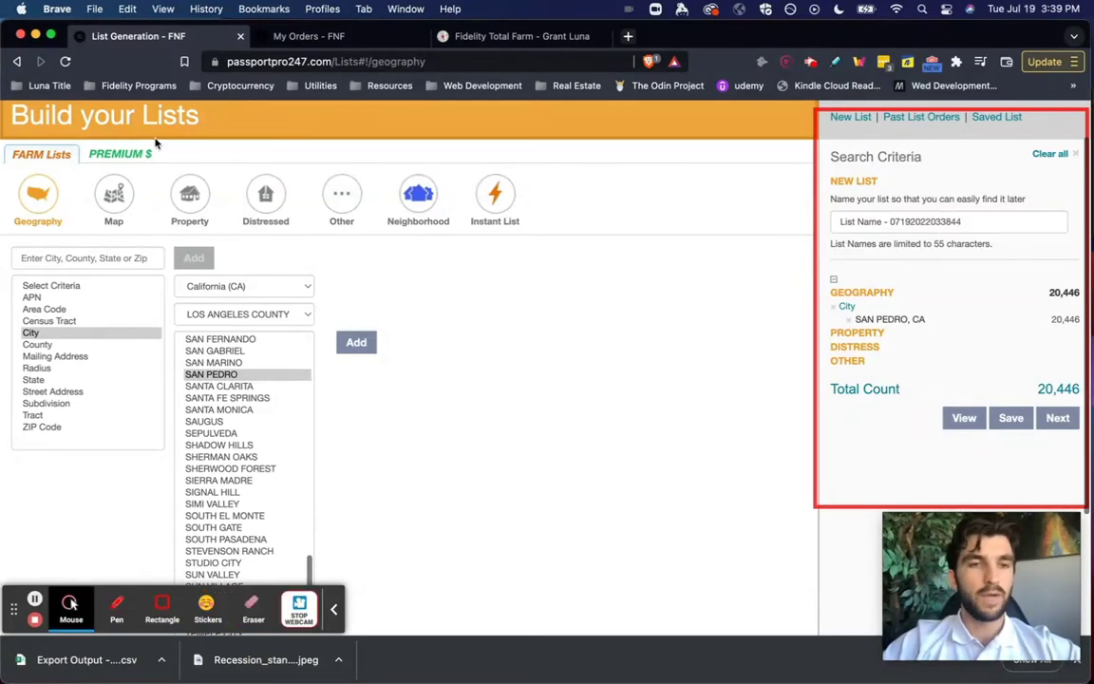
left_click(180, 195)
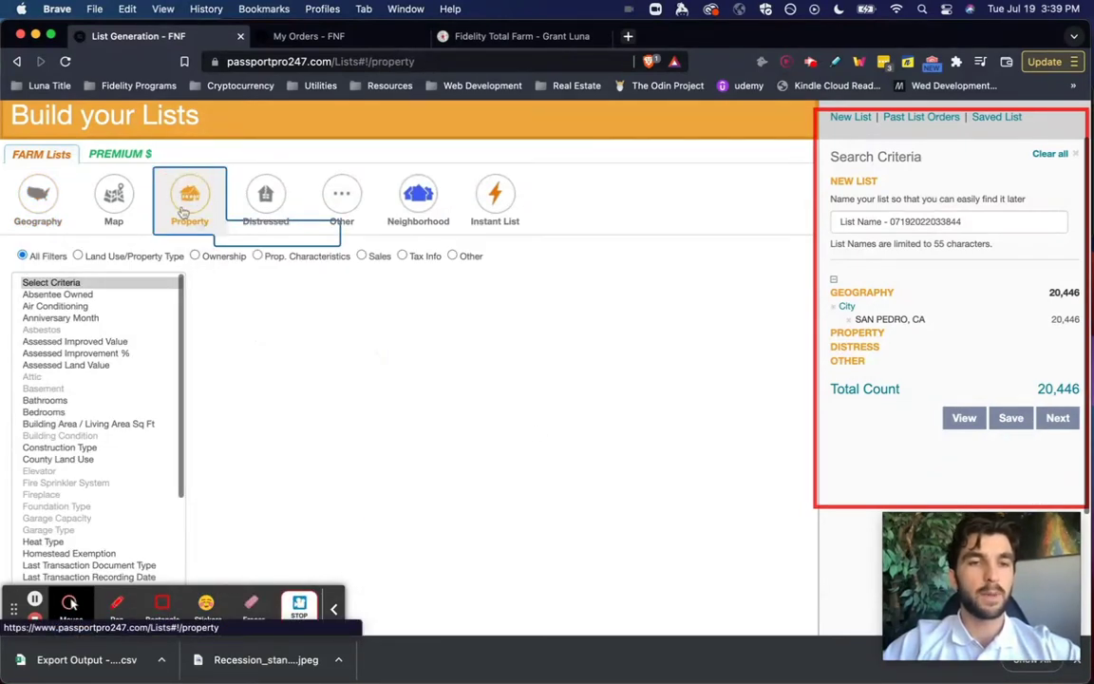
- Add Residential > Single Family Residential as the property type criterion, leaving 10,162 records
left_click(162, 602)
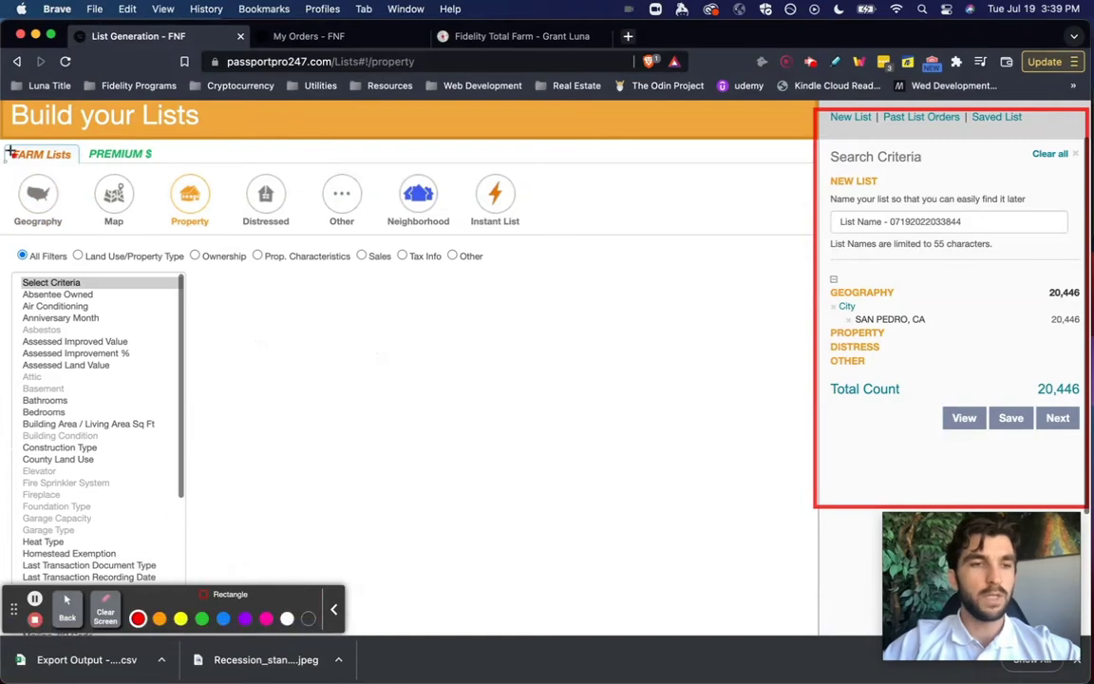
mouse_move(9, 138)
left_mouse_down()
mouse_move(478, 231)
mouse_move(724, 230)
left_mouse_up()
left_click(66, 606)
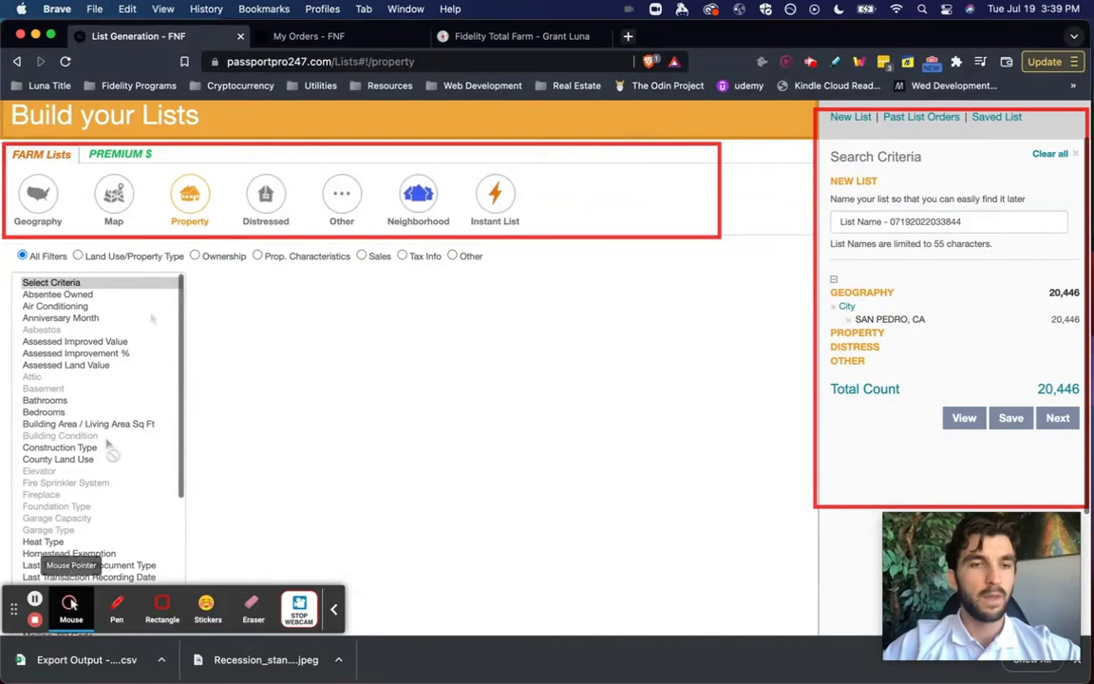
left_click(69, 604)
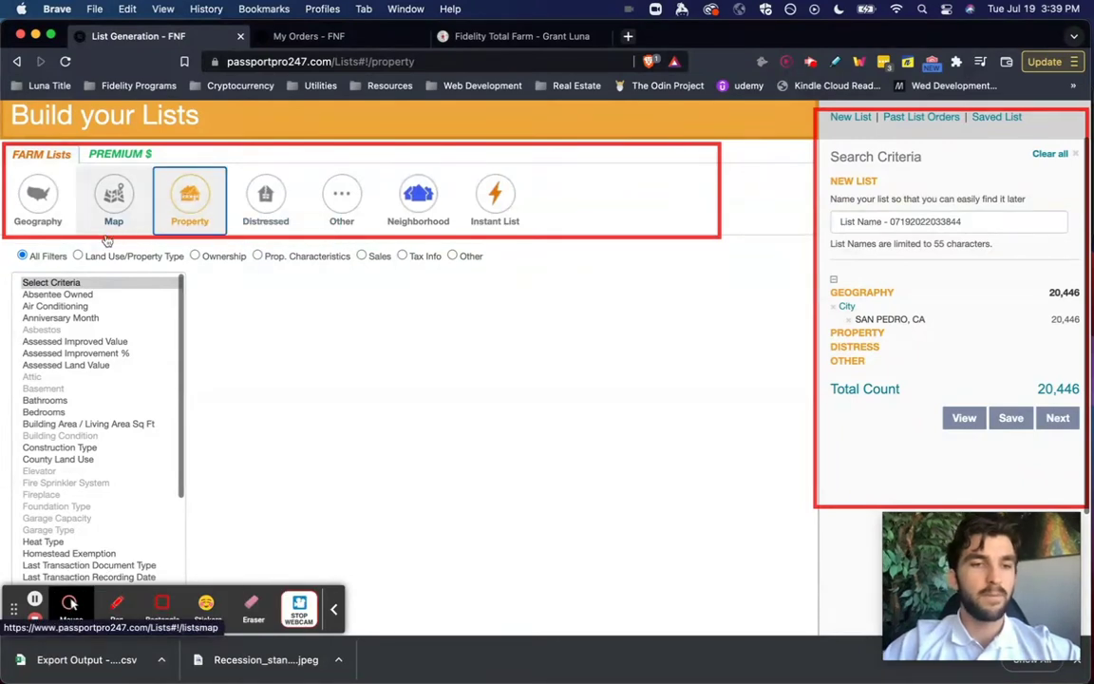
left_click(77, 257)
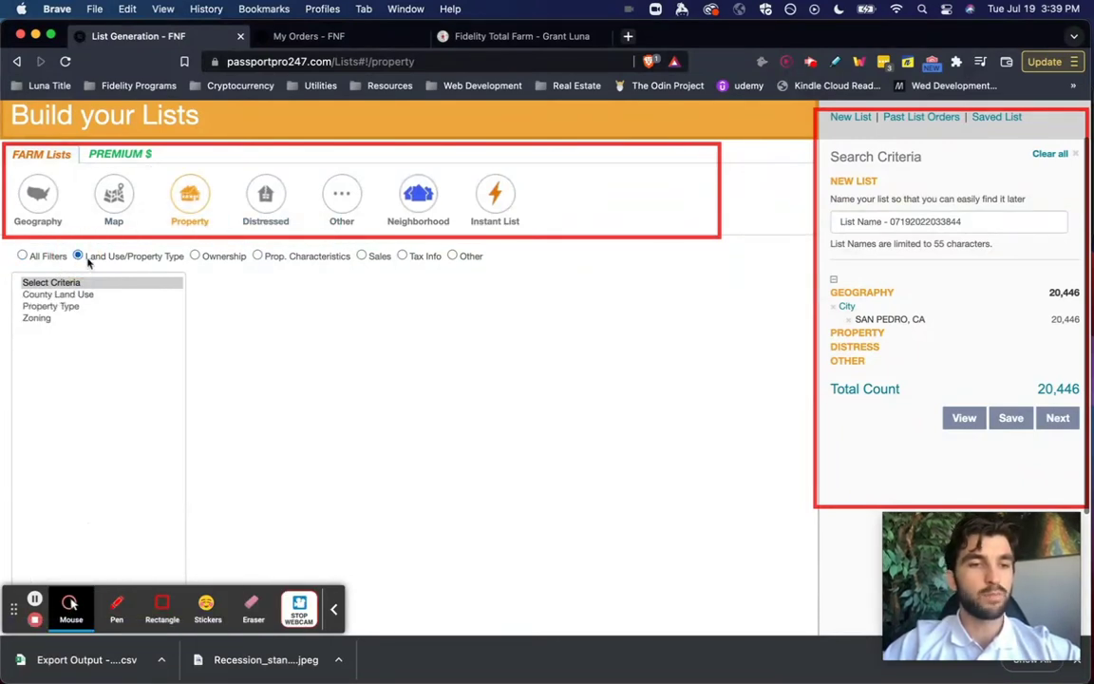
left_click(57, 306)
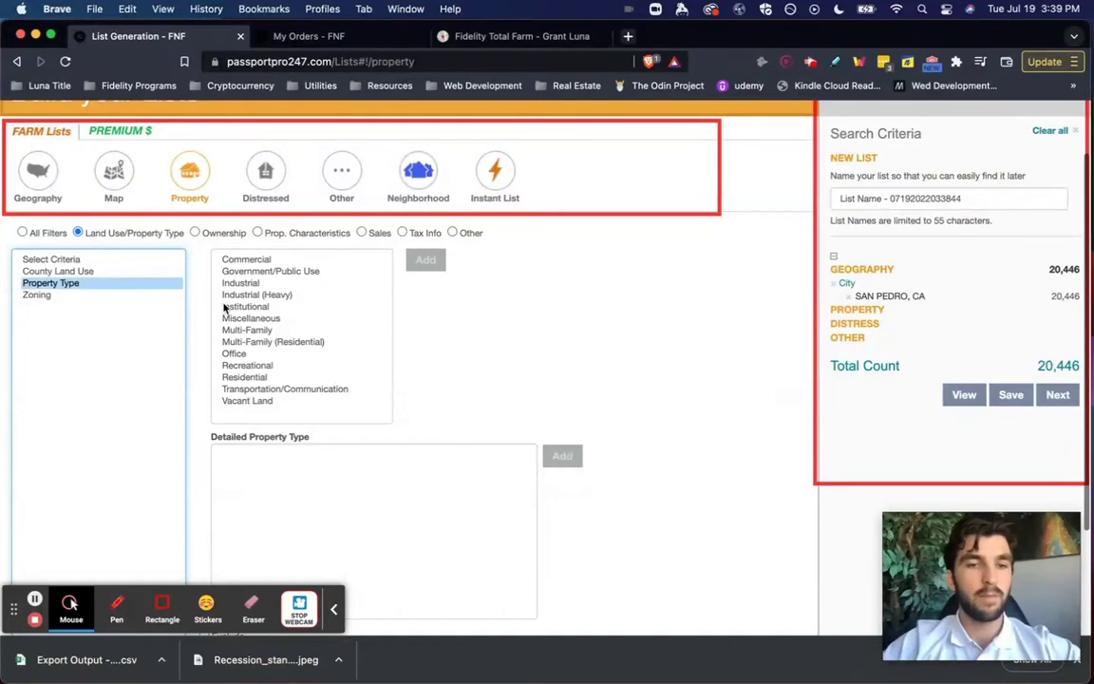
left_click(254, 378)
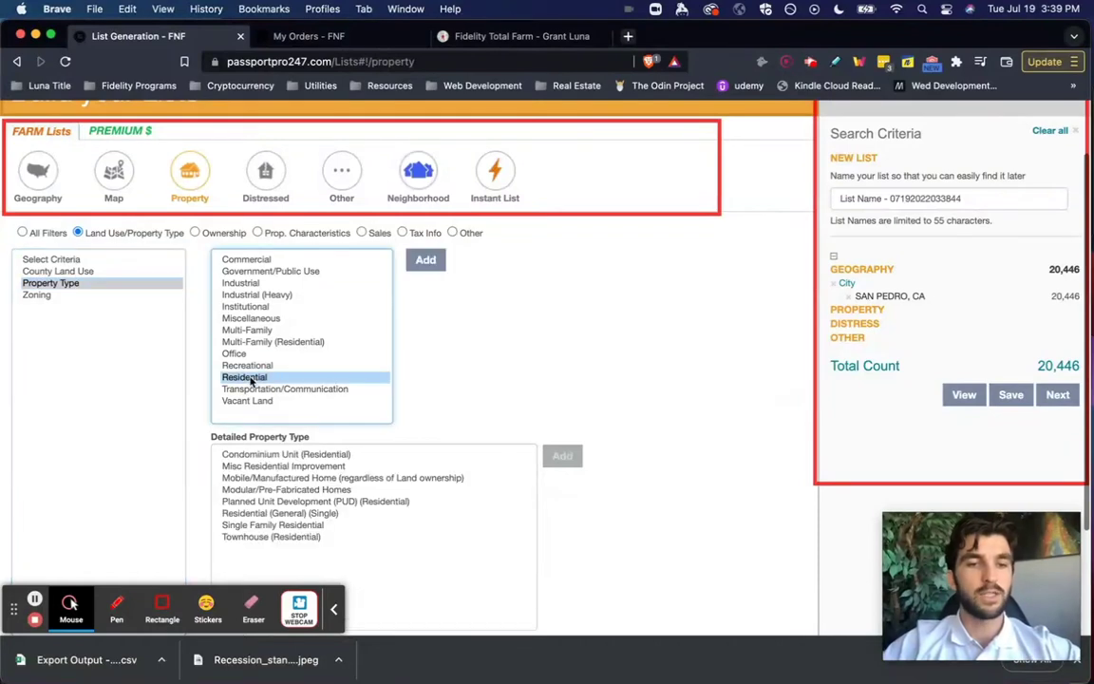
left_click(249, 525)
left_click(559, 460)
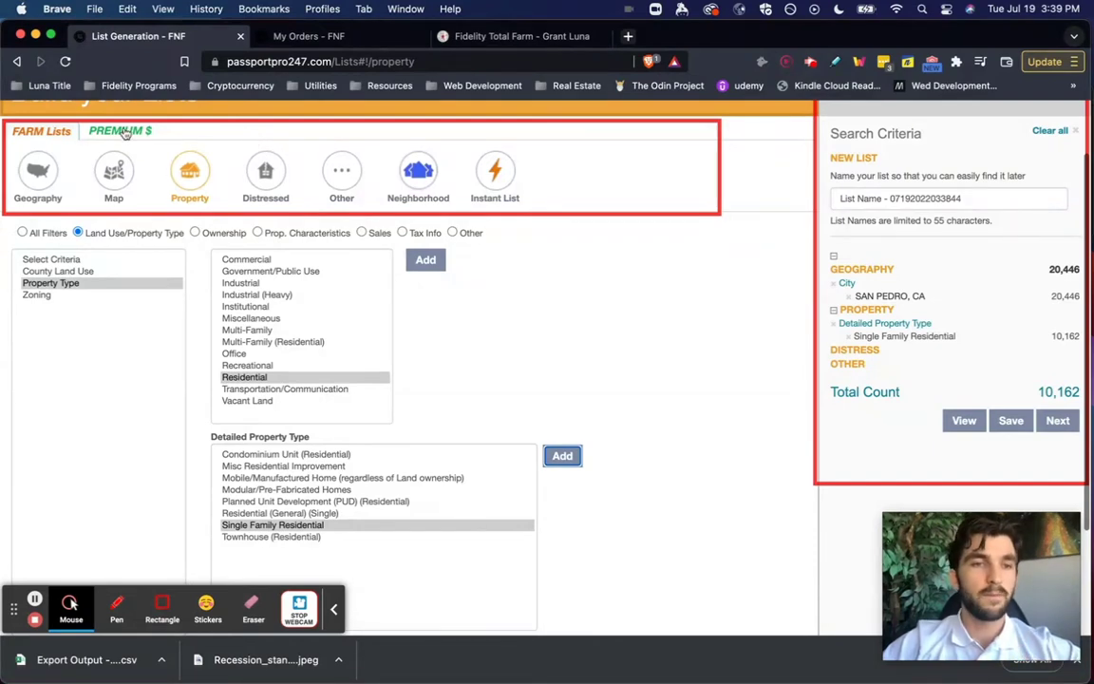
left_click(114, 134)
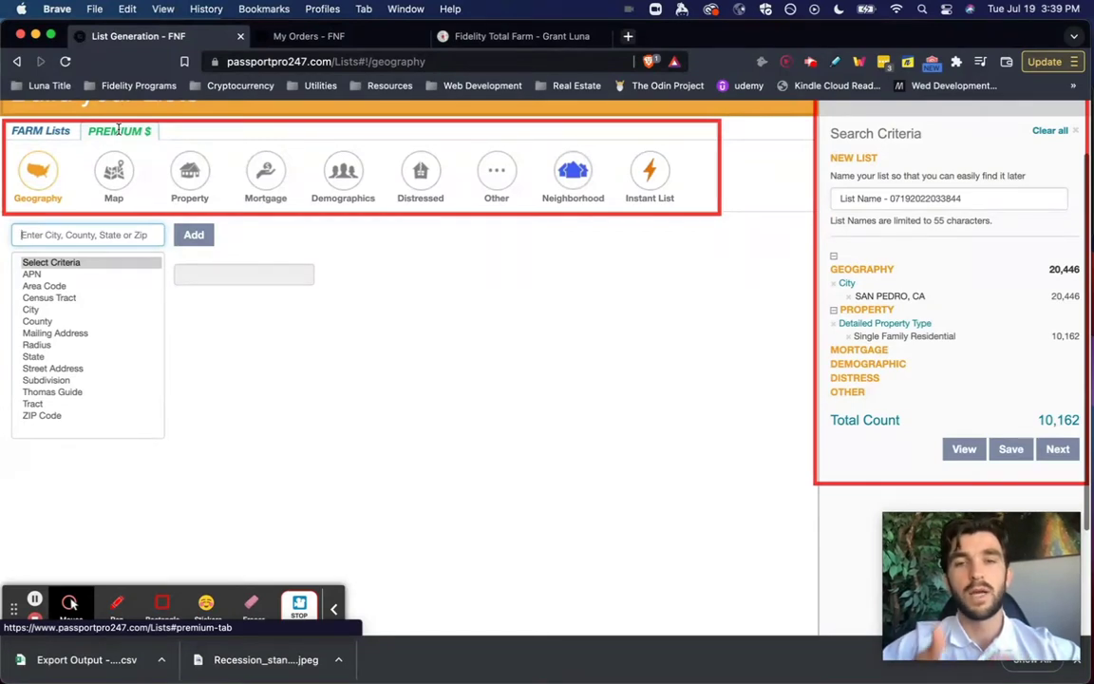
- Add a Demographics owner minimum age of 55, dropping the total to 5,456
left_click(342, 173)
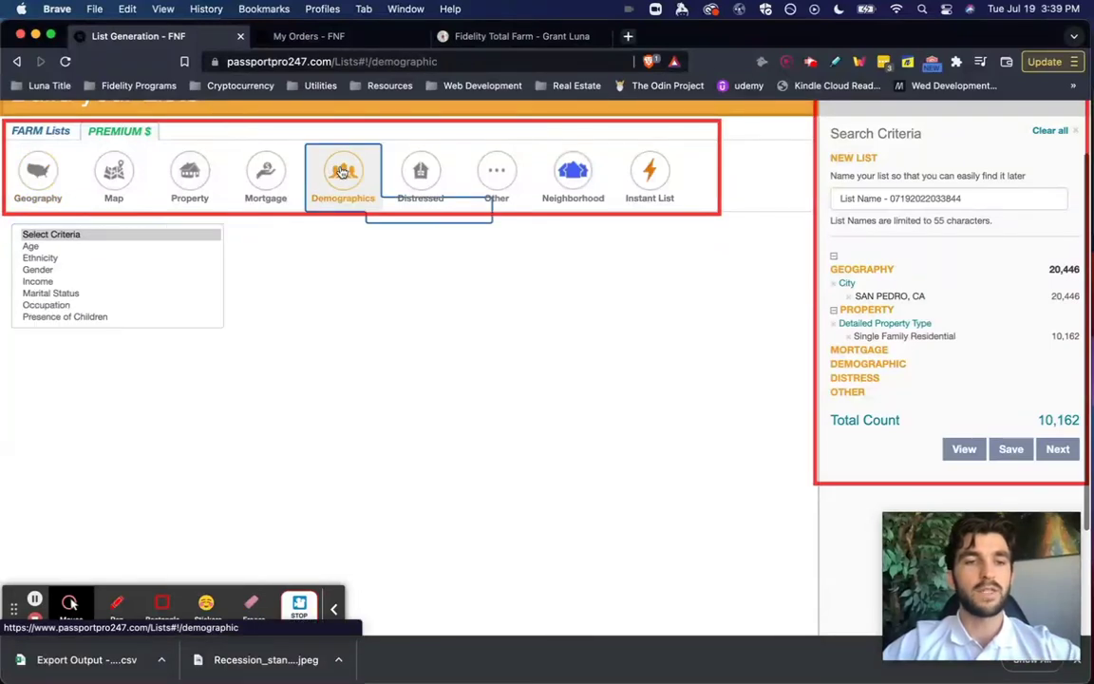
left_click(35, 247)
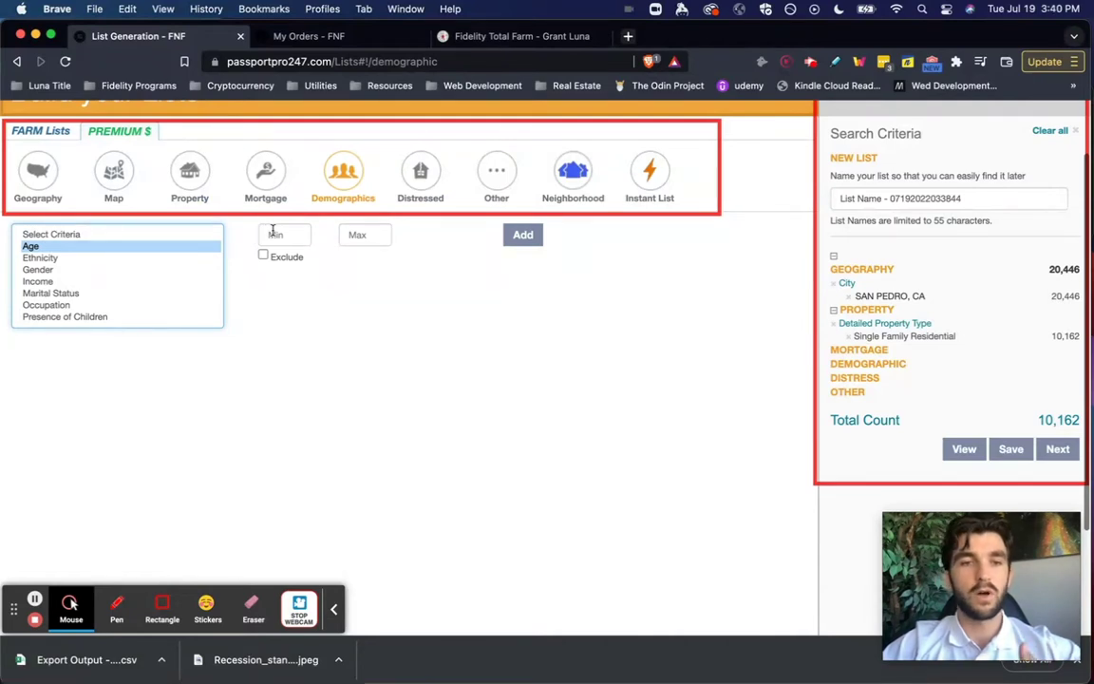
left_click(274, 233)
type("55")
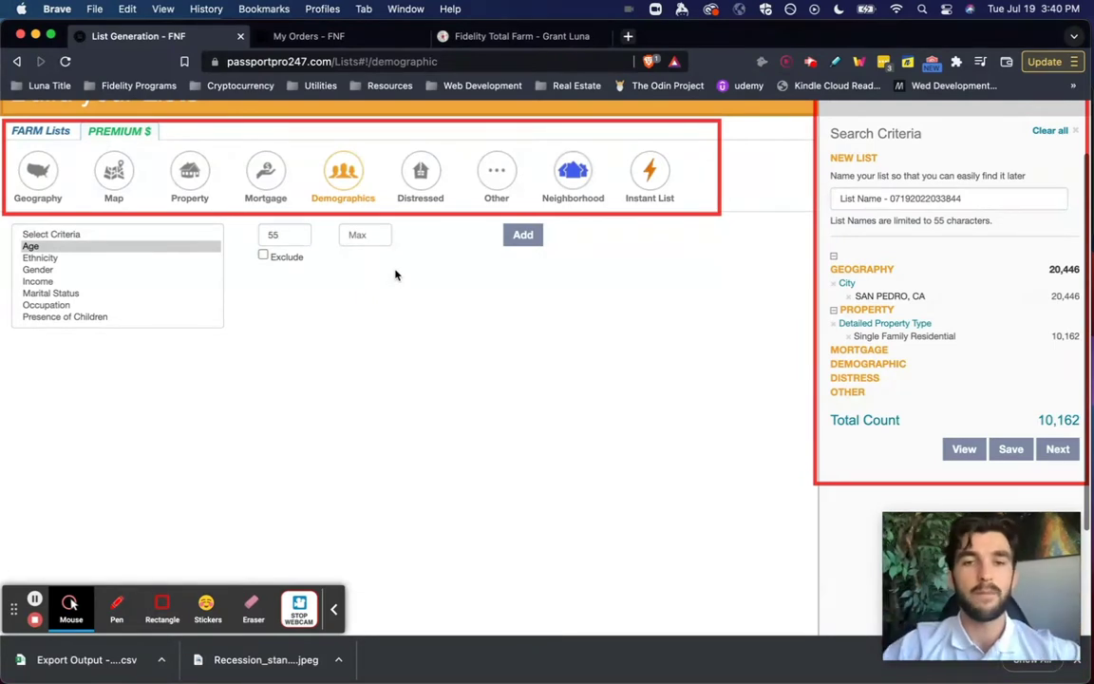
left_click(519, 242)
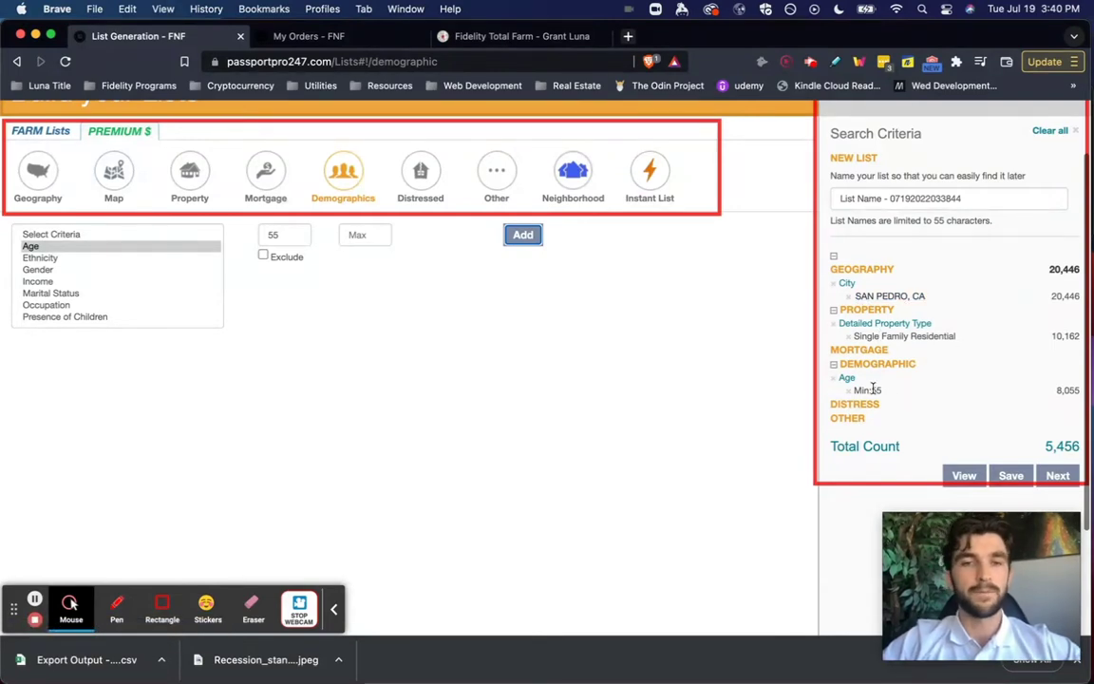
left_click(426, 173)
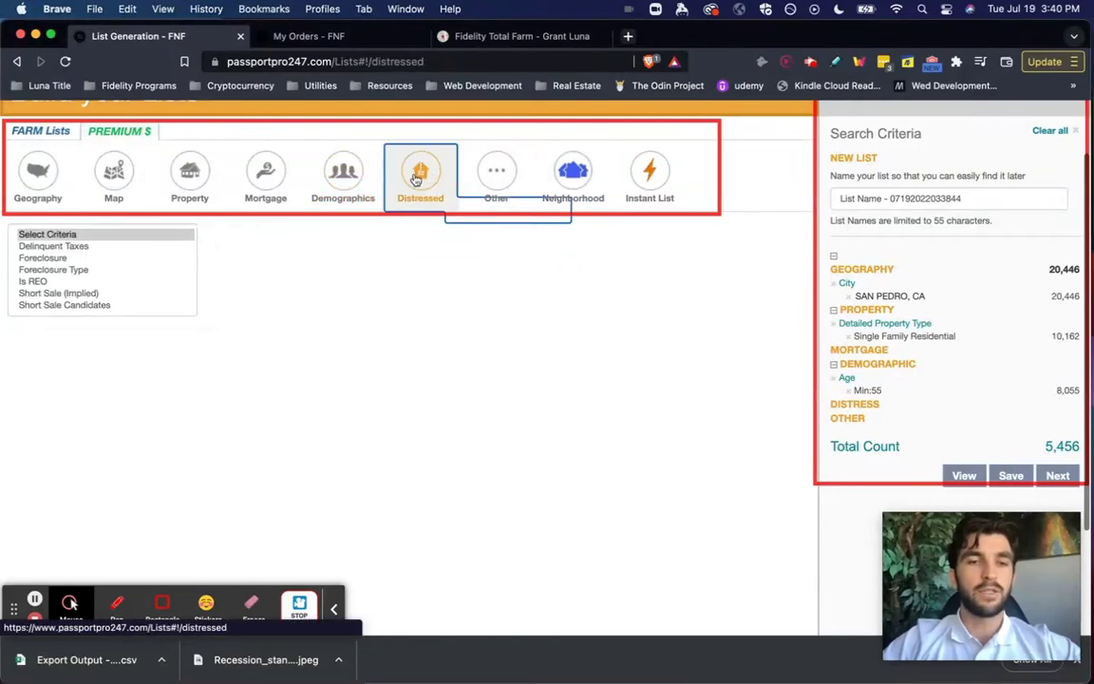
- Add an active Pre-Foreclosure Notice of Default (ND) foreclosure filter, leaving 6 records
left_click(57, 246)
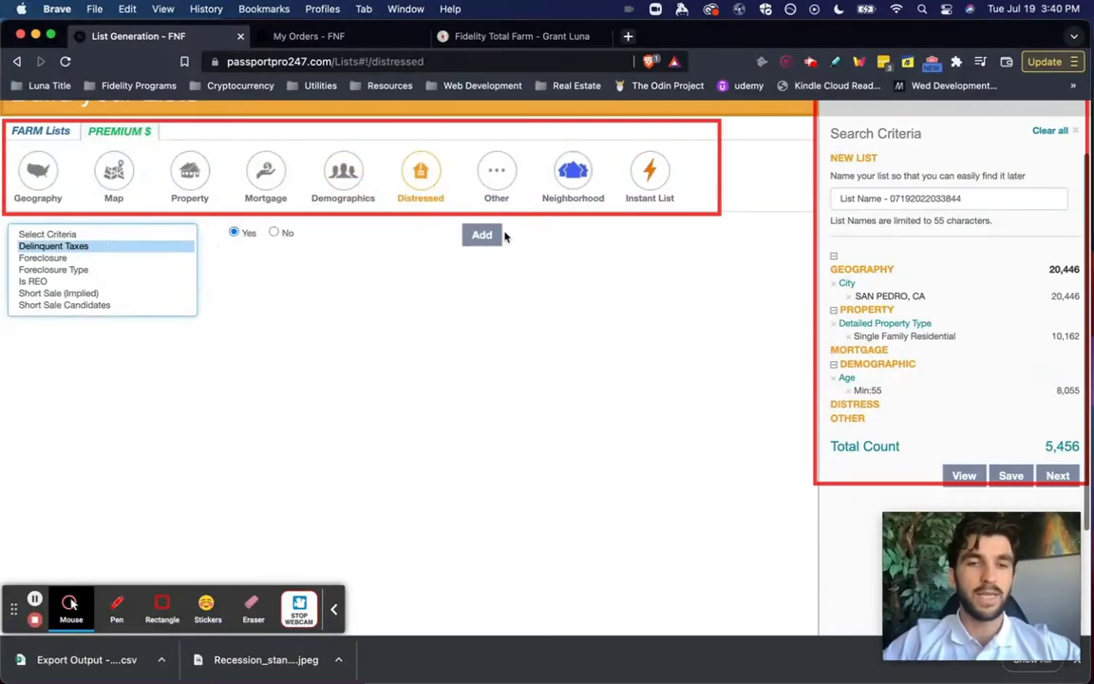
left_click(73, 271)
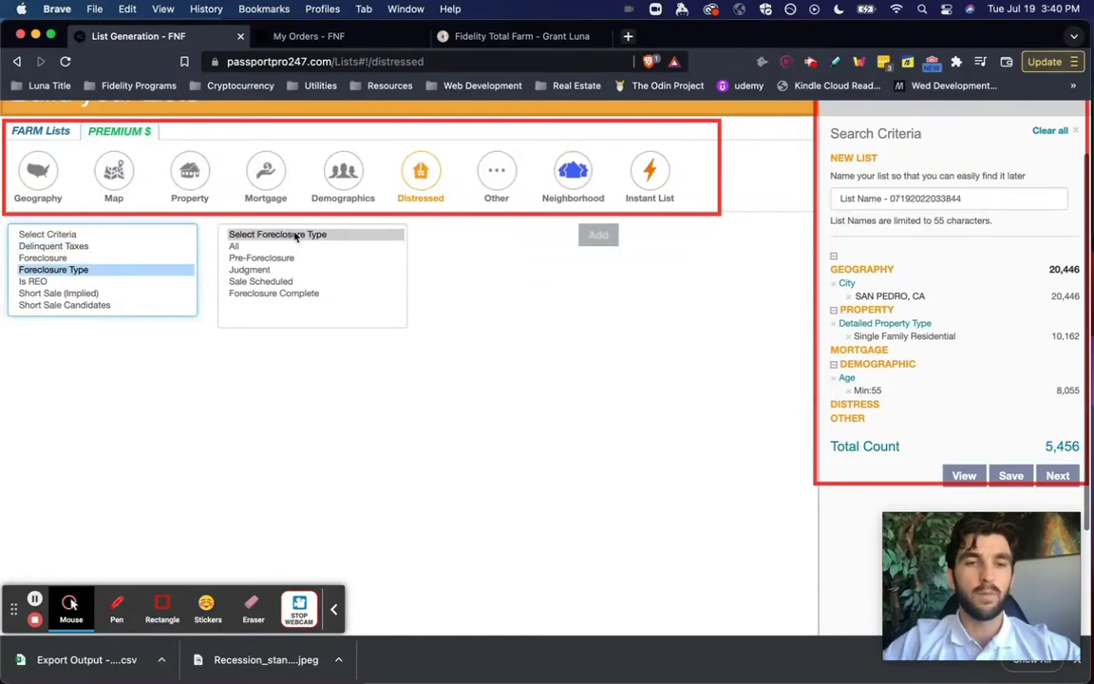
left_click(245, 259)
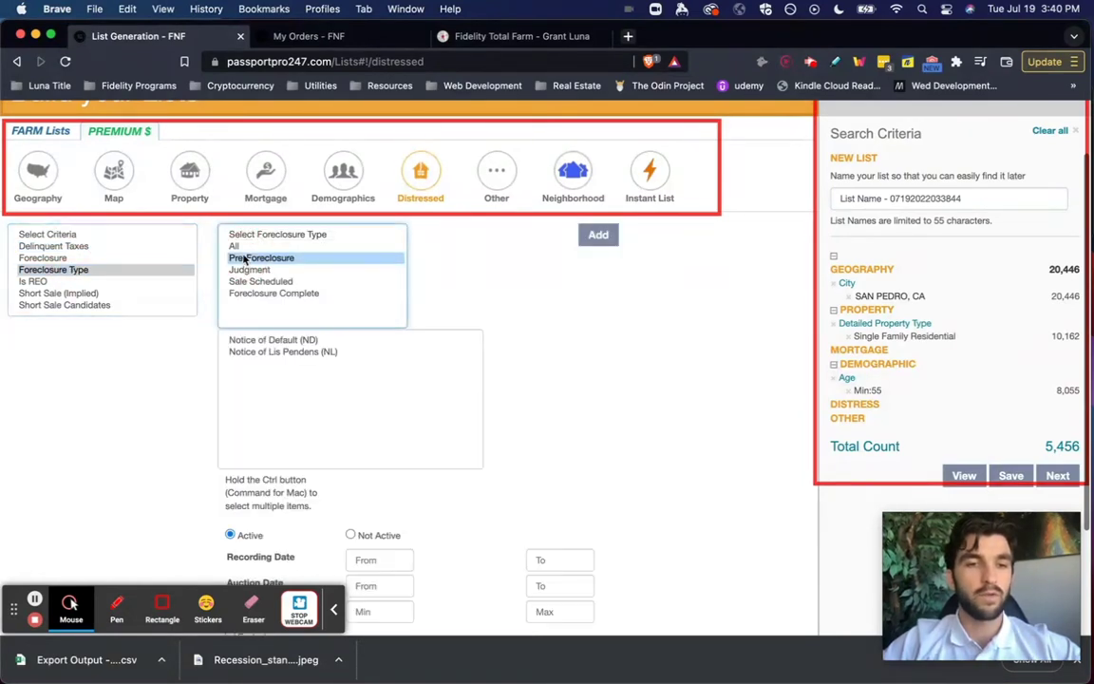
left_click(259, 340)
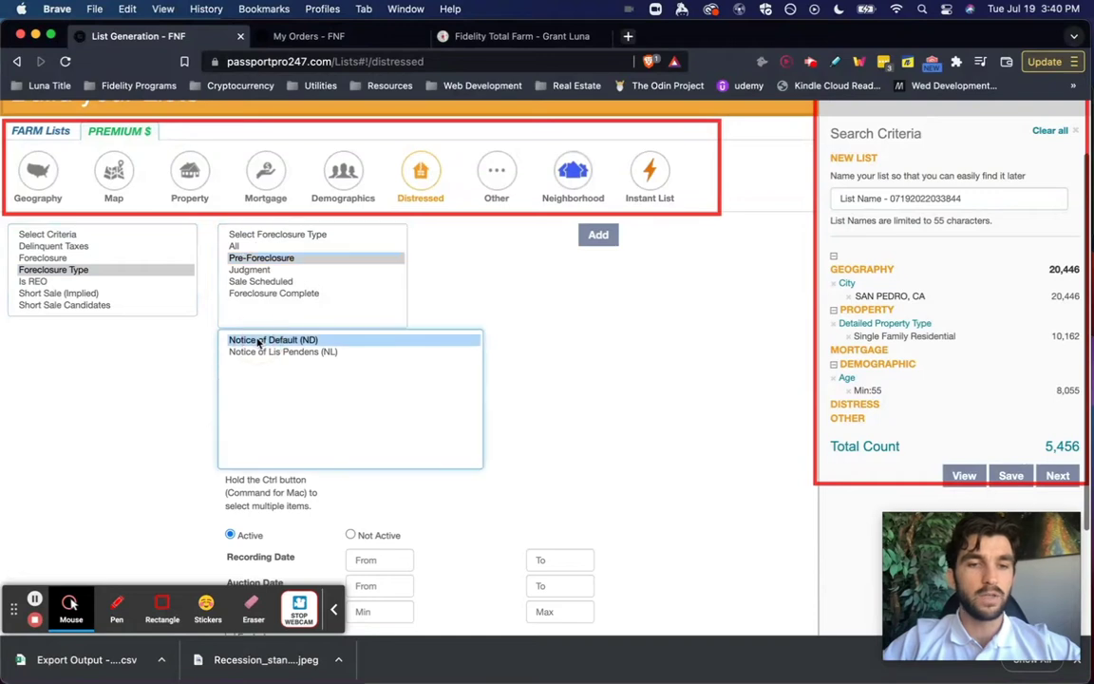
left_click(587, 240)
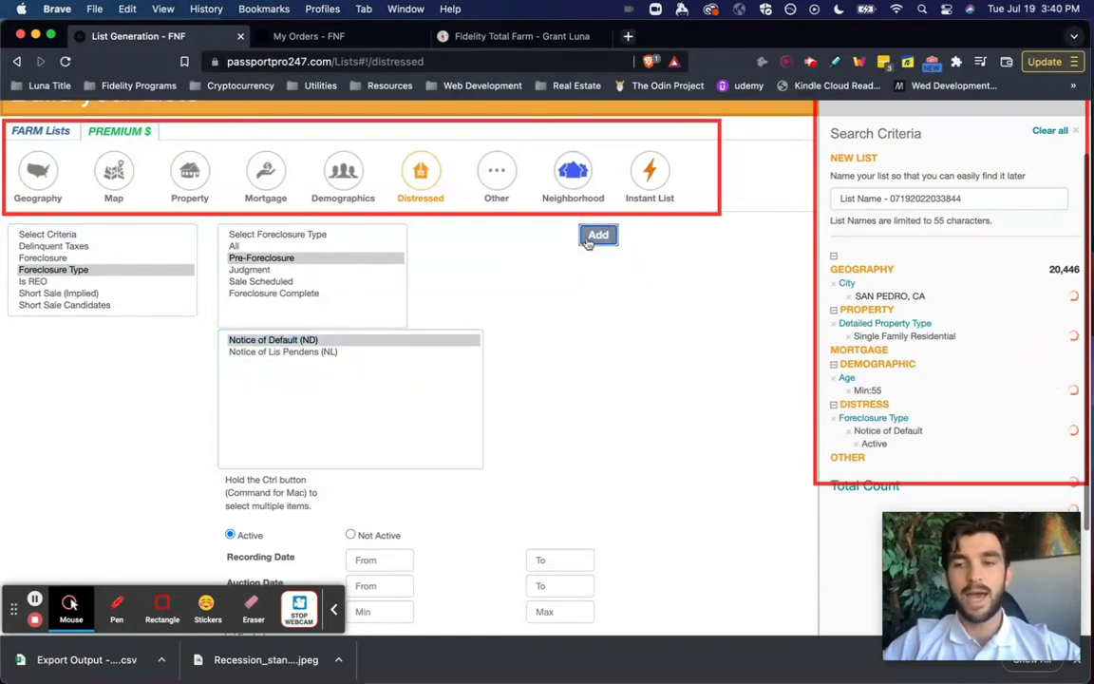
left_click_drag(978, 570, 113, 387)
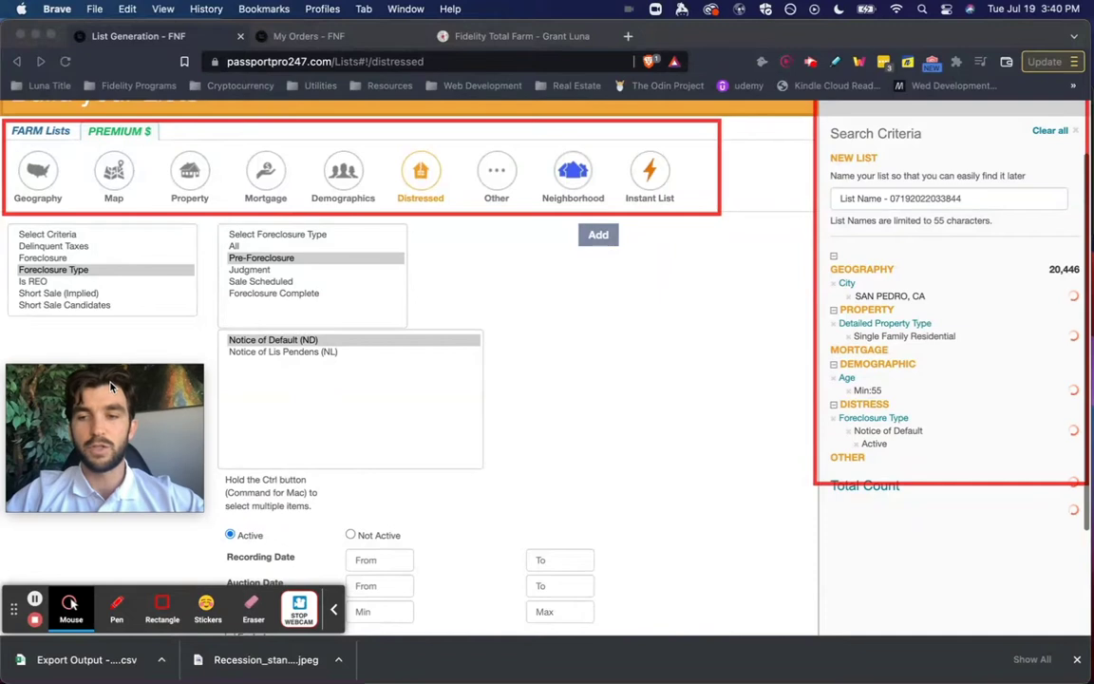
left_click(758, 424)
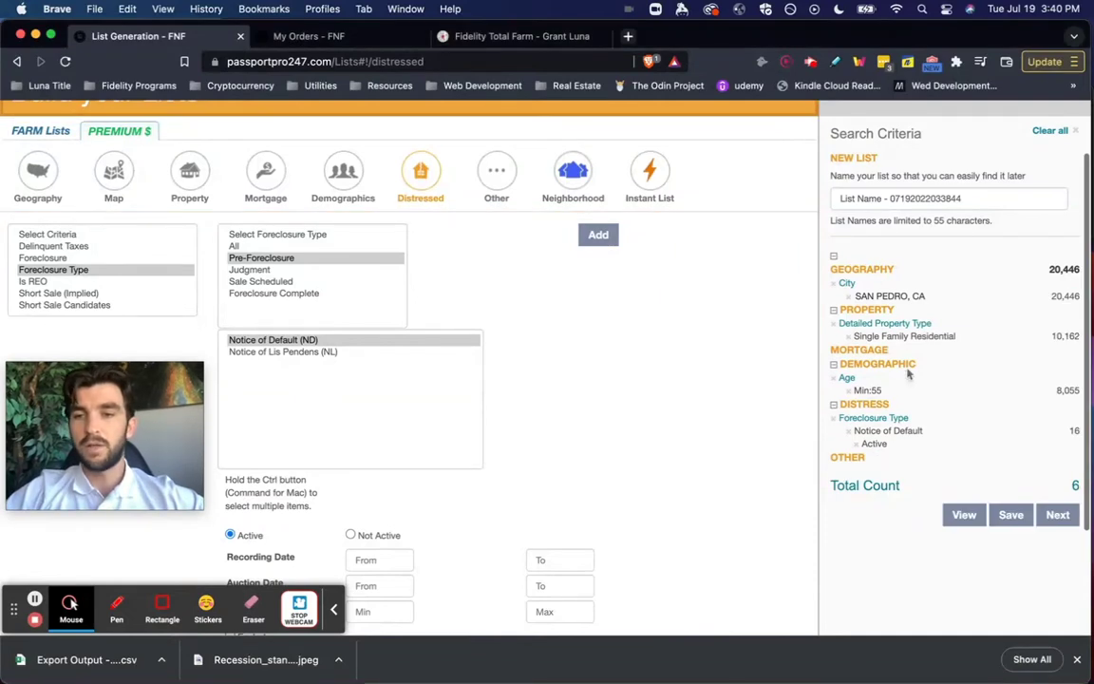
- Continue to the Pre-Checkout page, estimated at $0.48 for the list
left_click(163, 605)
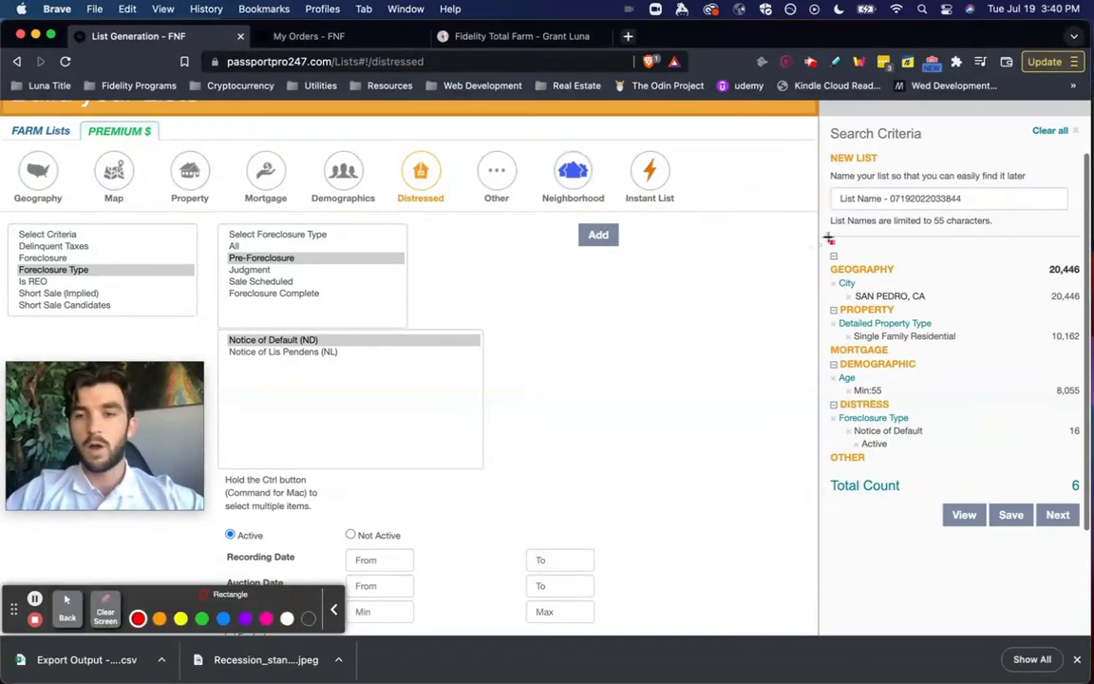
mouse_move(826, 236)
left_mouse_down()
mouse_move(940, 332)
mouse_move(940, 308)
mouse_move(957, 329)
mouse_move(1083, 350)
mouse_move(1088, 399)
left_mouse_up()
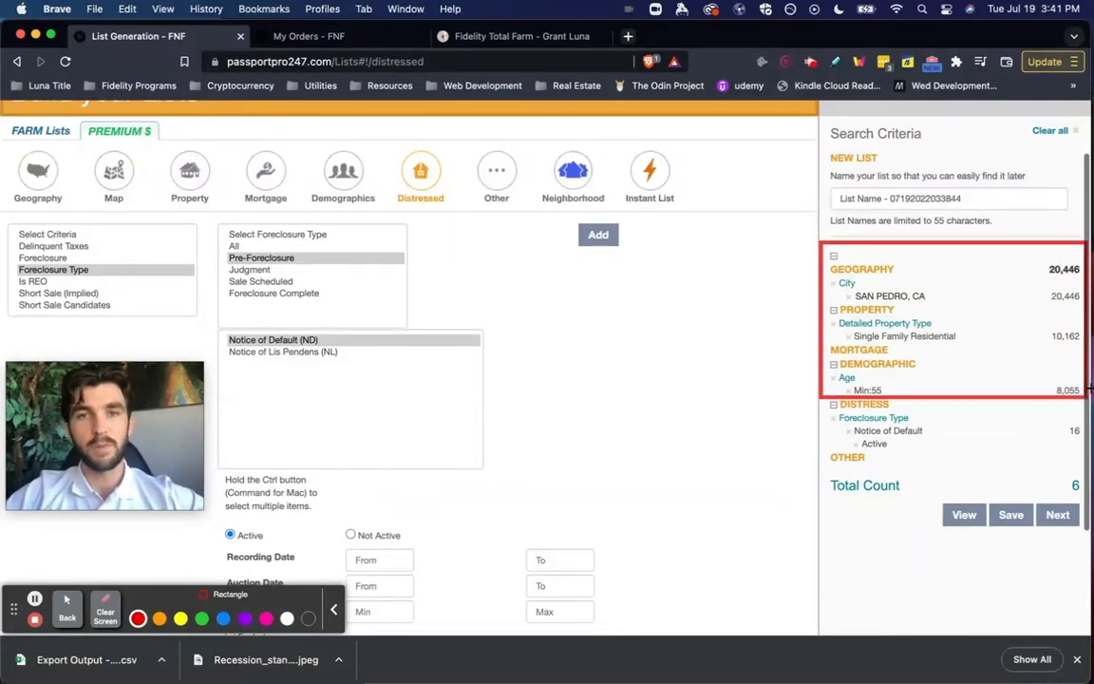
left_click_drag(1089, 390, 1088, 450)
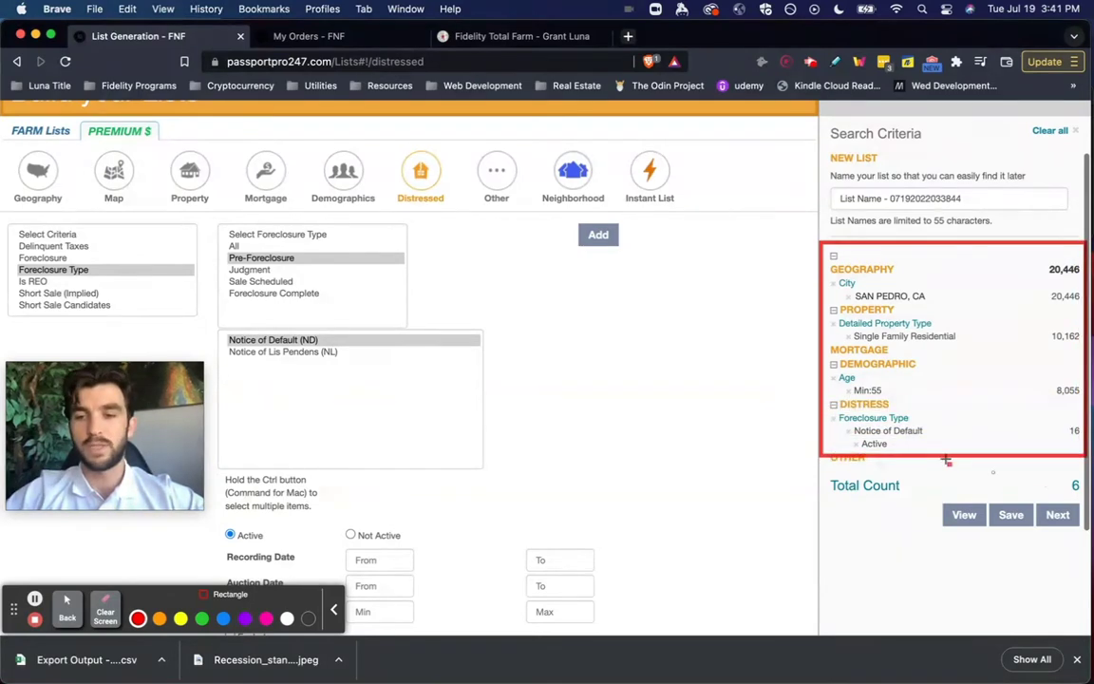
mouse_move(822, 475)
left_mouse_down()
mouse_move(888, 492)
mouse_move(1090, 490)
left_mouse_up()
left_click(105, 611)
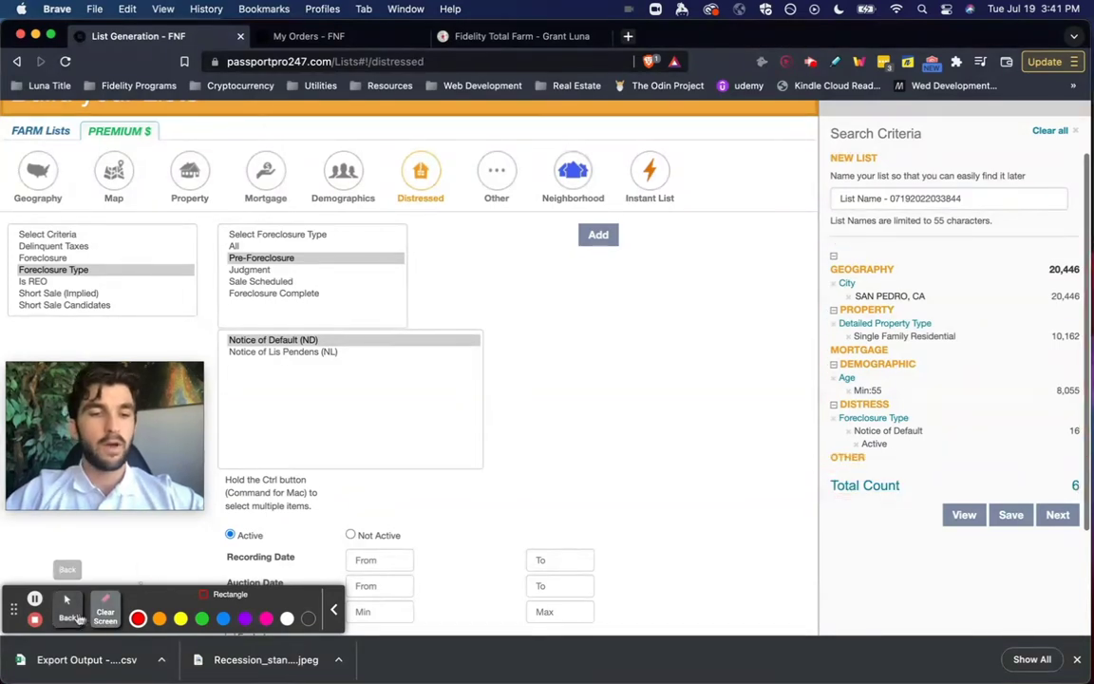
left_click(67, 610)
left_click(1054, 515)
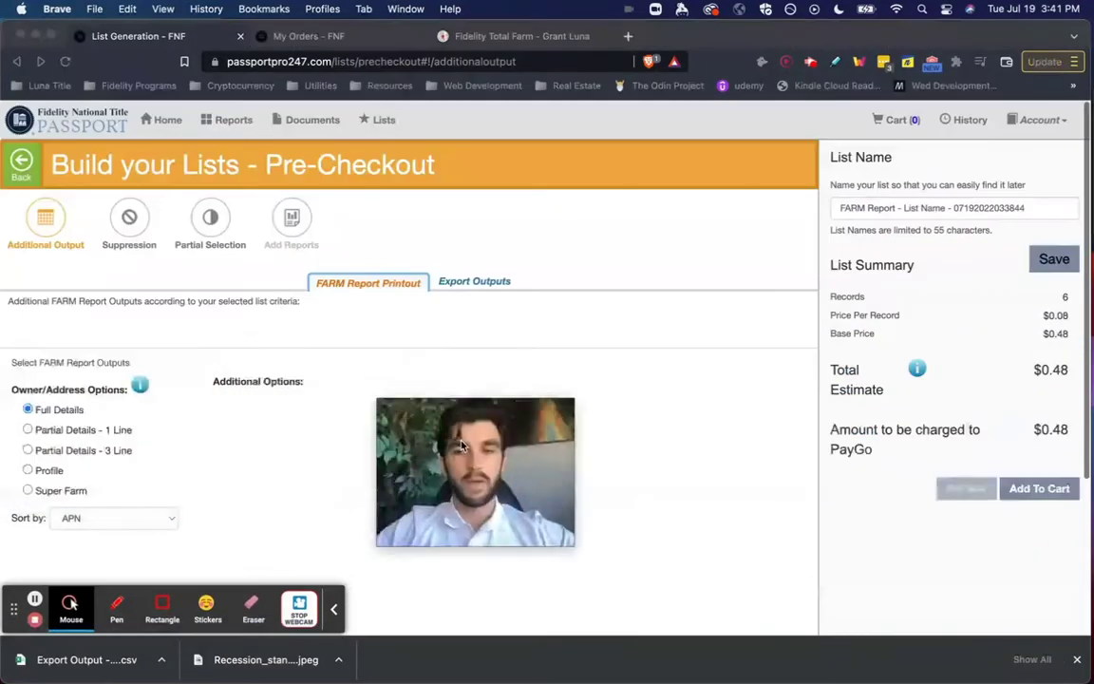
left_click_drag(462, 447, 694, 493)
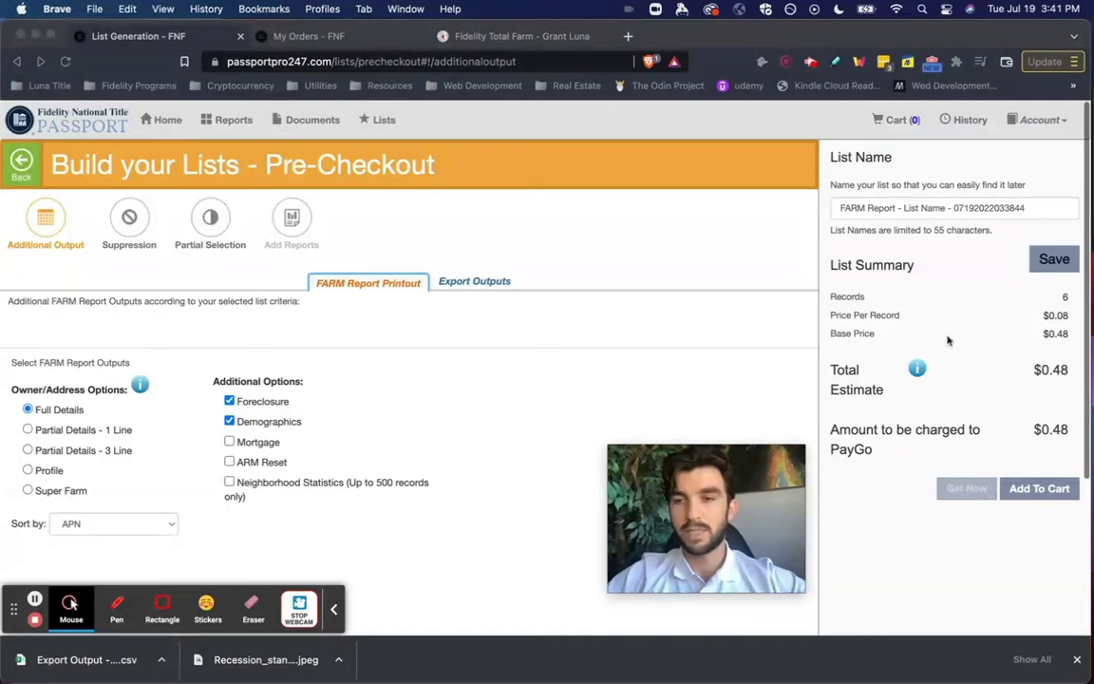
- Review the $0.08 price per record in the List Summary, then view Export Outputs
left_click_drag(828, 314, 1065, 313)
left_click(1065, 314)
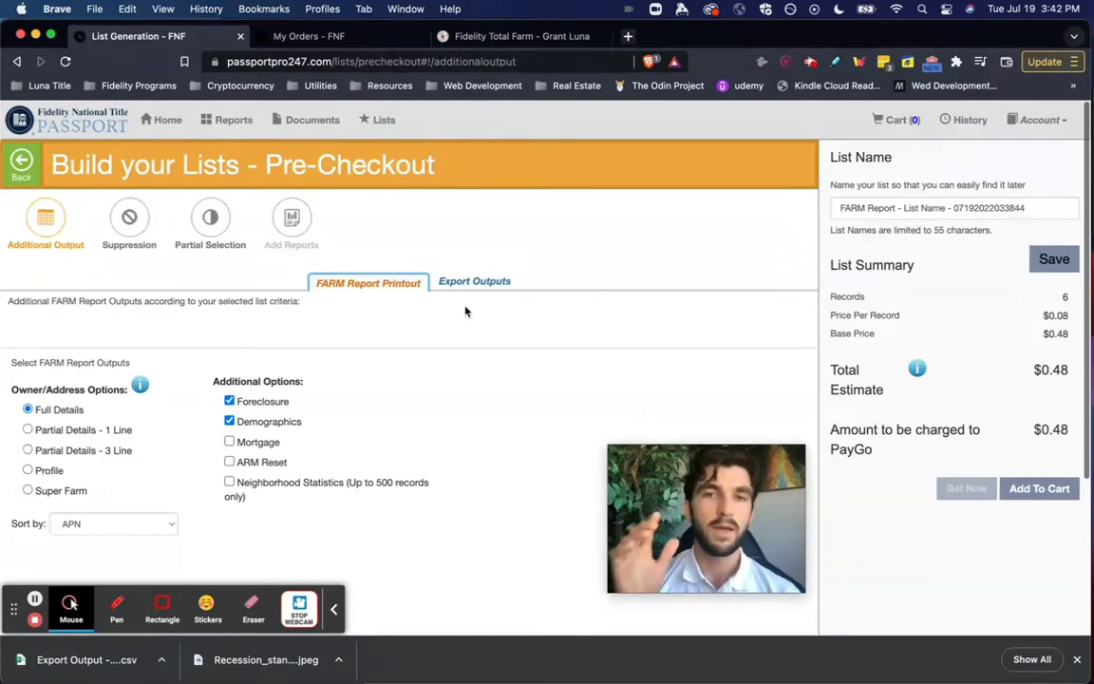
left_click(162, 604)
mouse_move(273, 255)
left_mouse_down()
mouse_move(488, 262)
mouse_move(572, 295)
mouse_move(561, 297)
left_mouse_up()
left_click(66, 603)
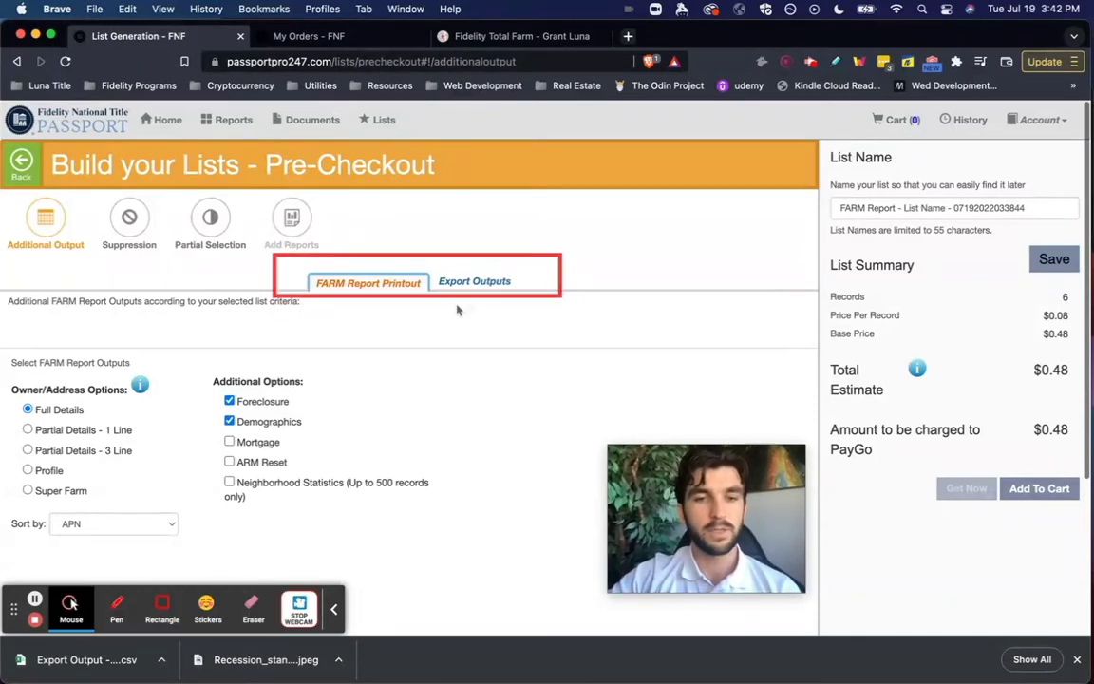
left_click(483, 283)
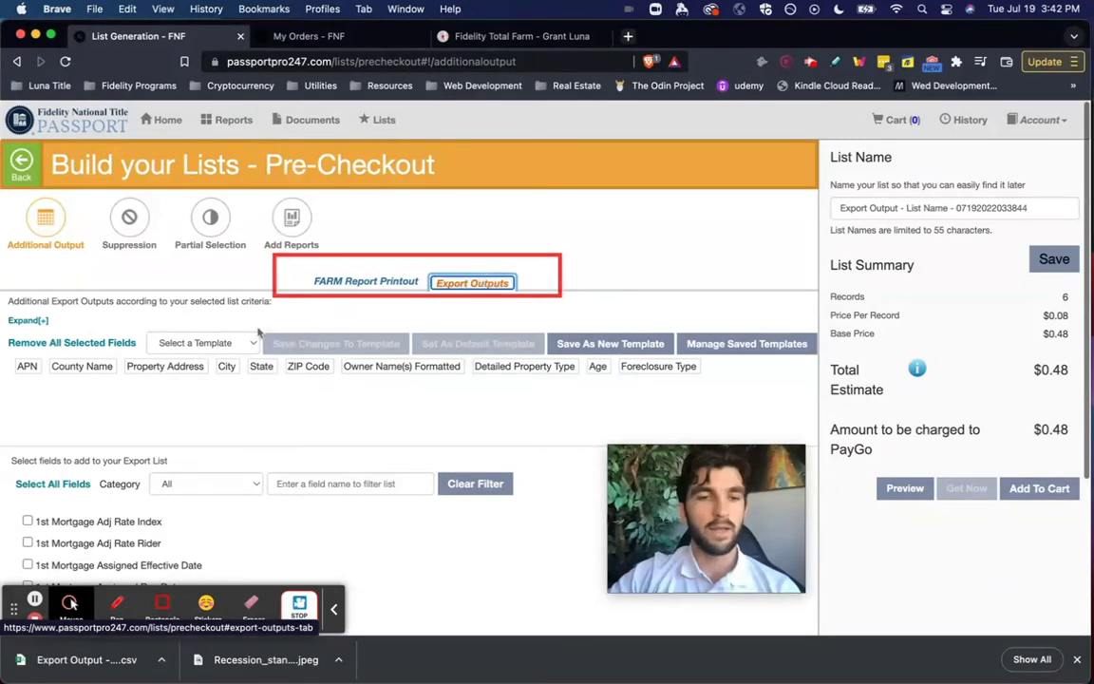
- Apply the Farm Tool export template to the output fields
left_click(161, 603)
mouse_move(123, 317)
left_mouse_down()
mouse_move(252, 327)
mouse_move(283, 362)
left_mouse_up()
left_click(66, 608)
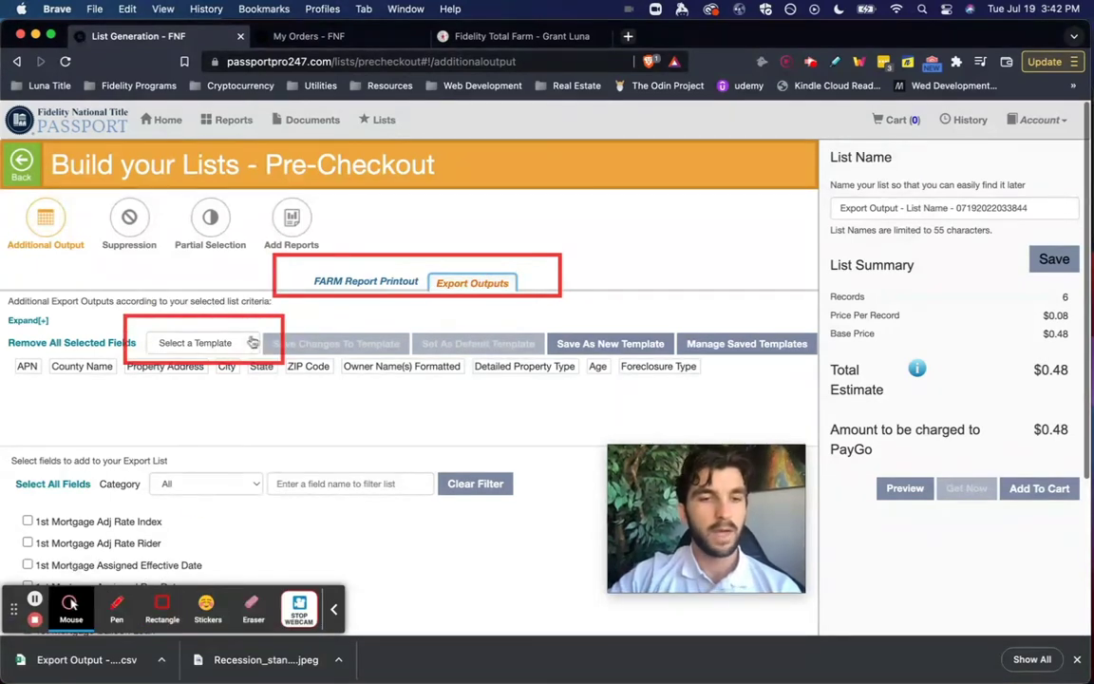
left_click(251, 343)
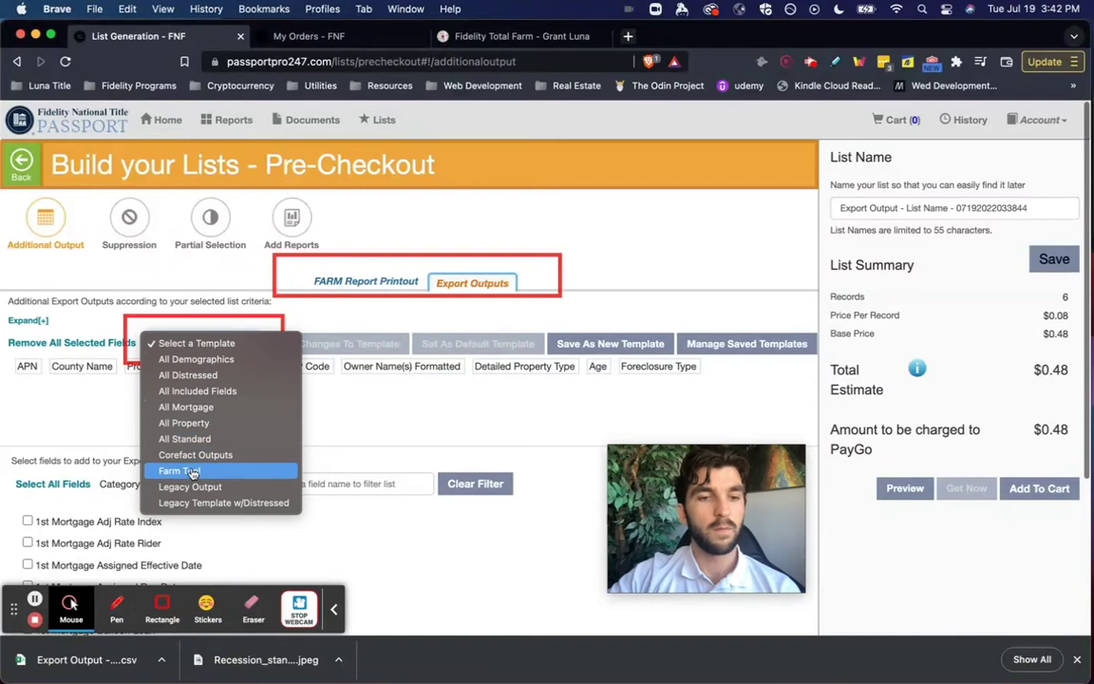
left_click(190, 470)
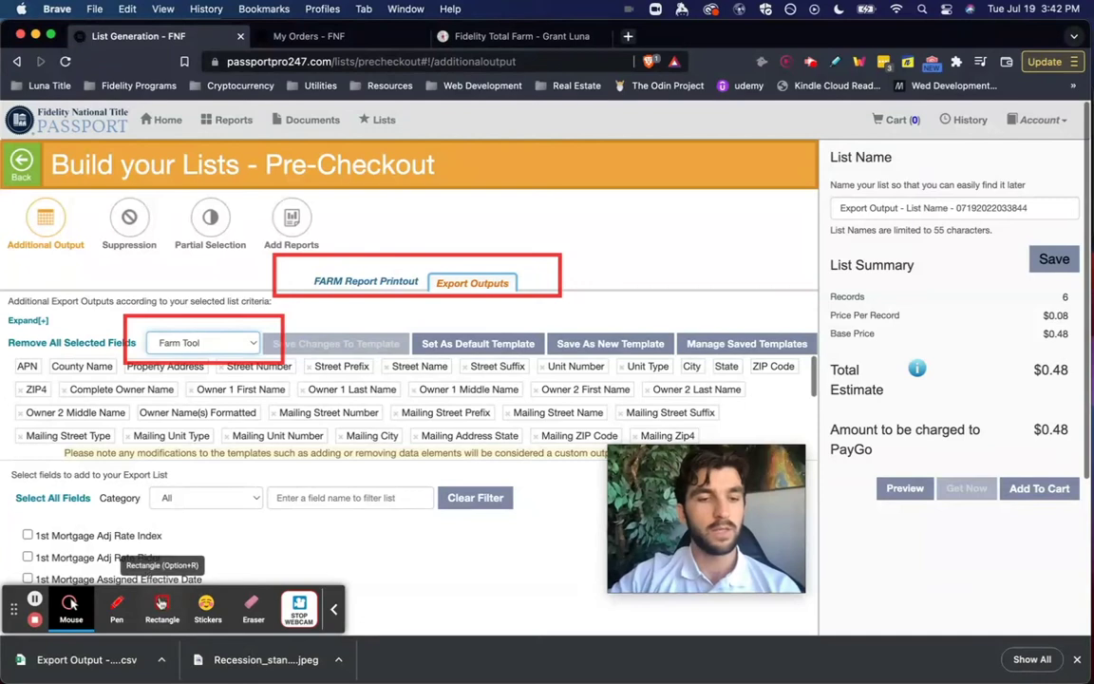
- Review the owner and mailing address fields, then order the list via Add To Cart
left_click(159, 608)
left_click(106, 614)
mouse_move(7, 340)
left_mouse_down()
mouse_move(532, 372)
mouse_move(813, 449)
left_mouse_up()
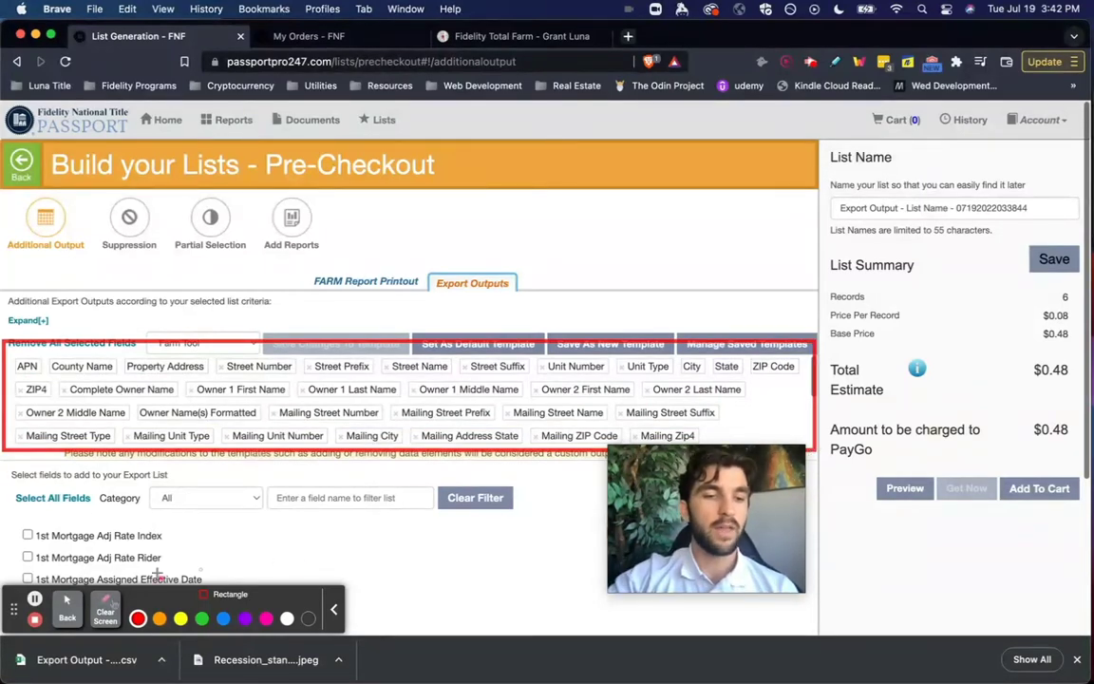
left_click(102, 613)
left_click(72, 608)
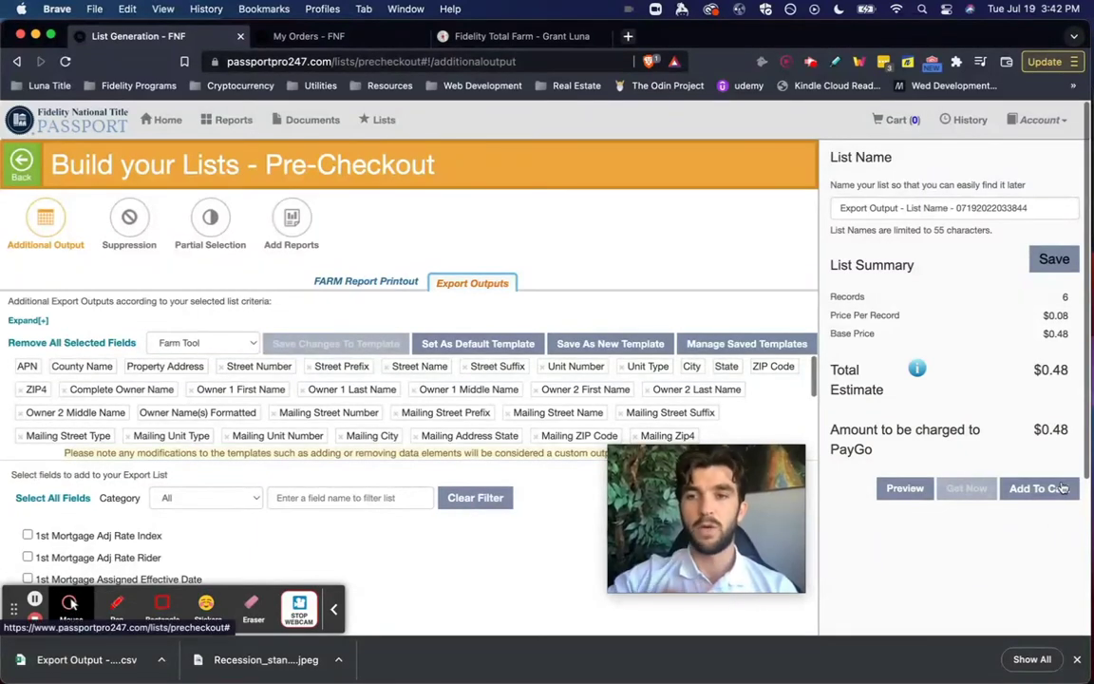
left_click(306, 36)
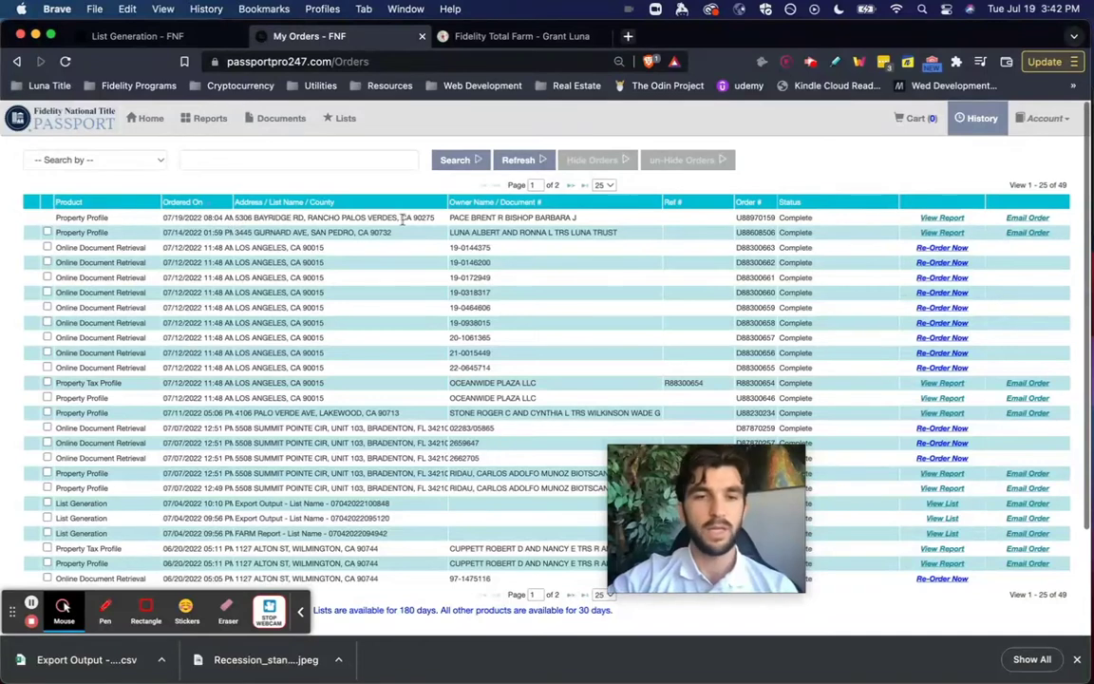
- Open View List on the 07/19/2022 List Generation order to show its CSV export
left_click(63, 215)
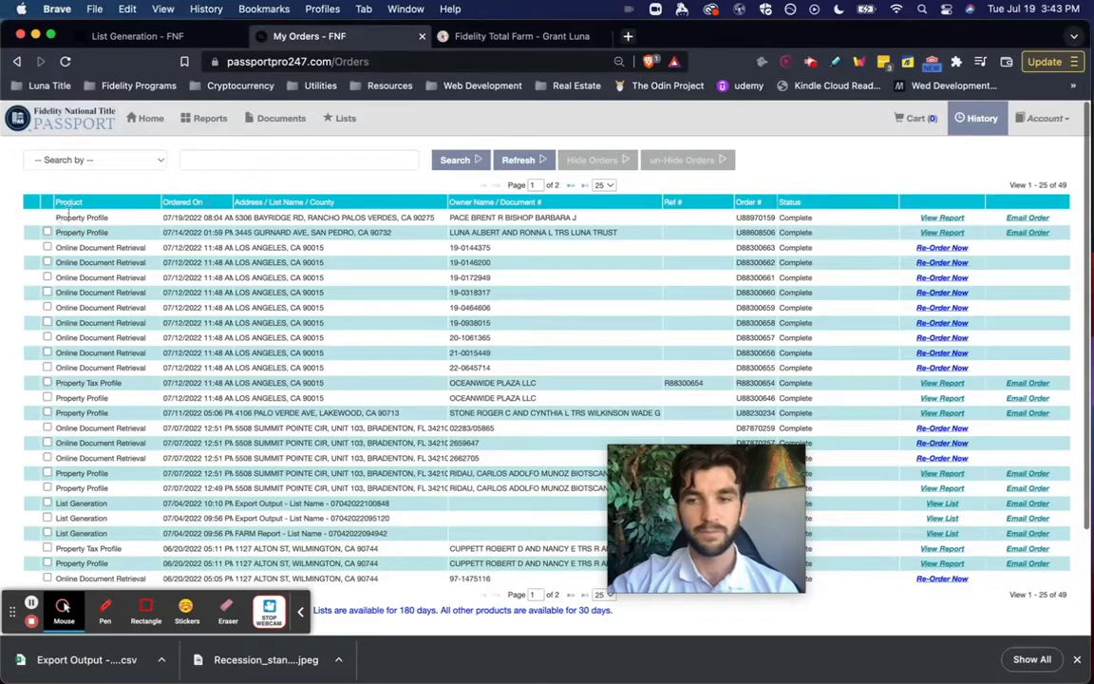
scroll(228, 247, "down", 2)
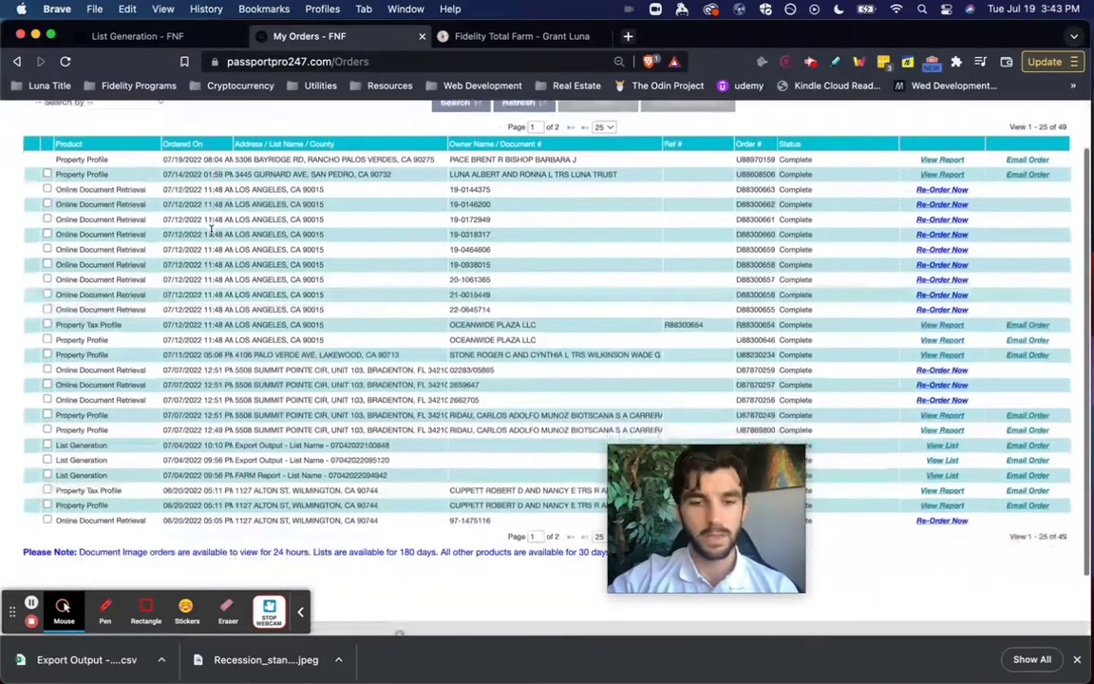
scroll(256, 363, "down", 1)
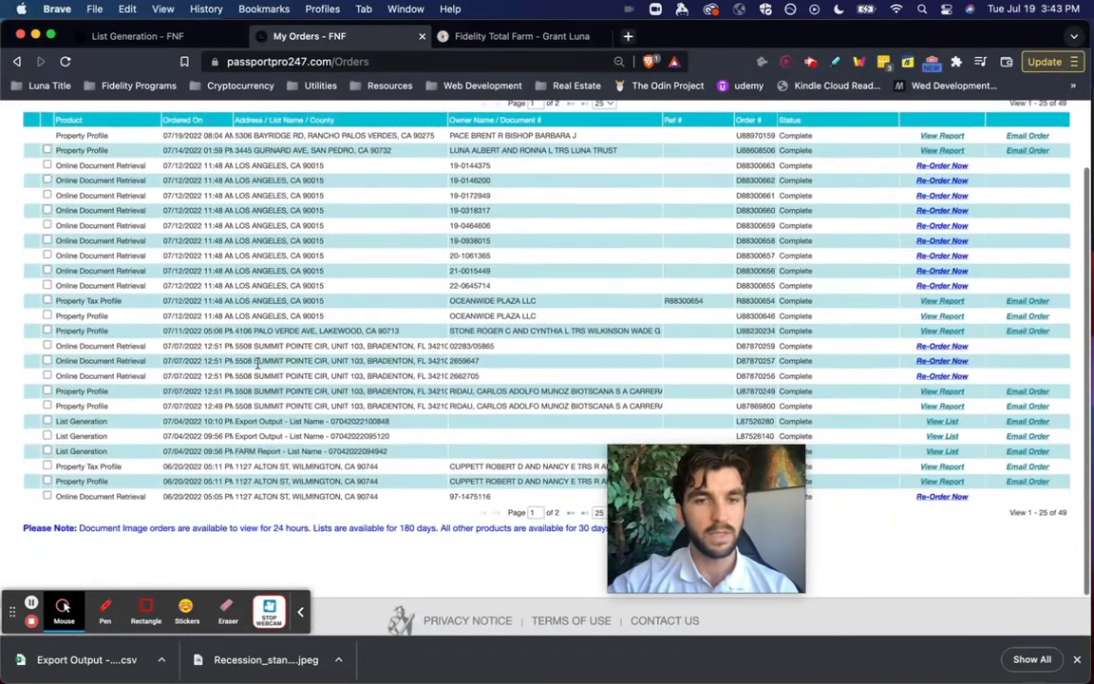
scroll(258, 363, "down", 1)
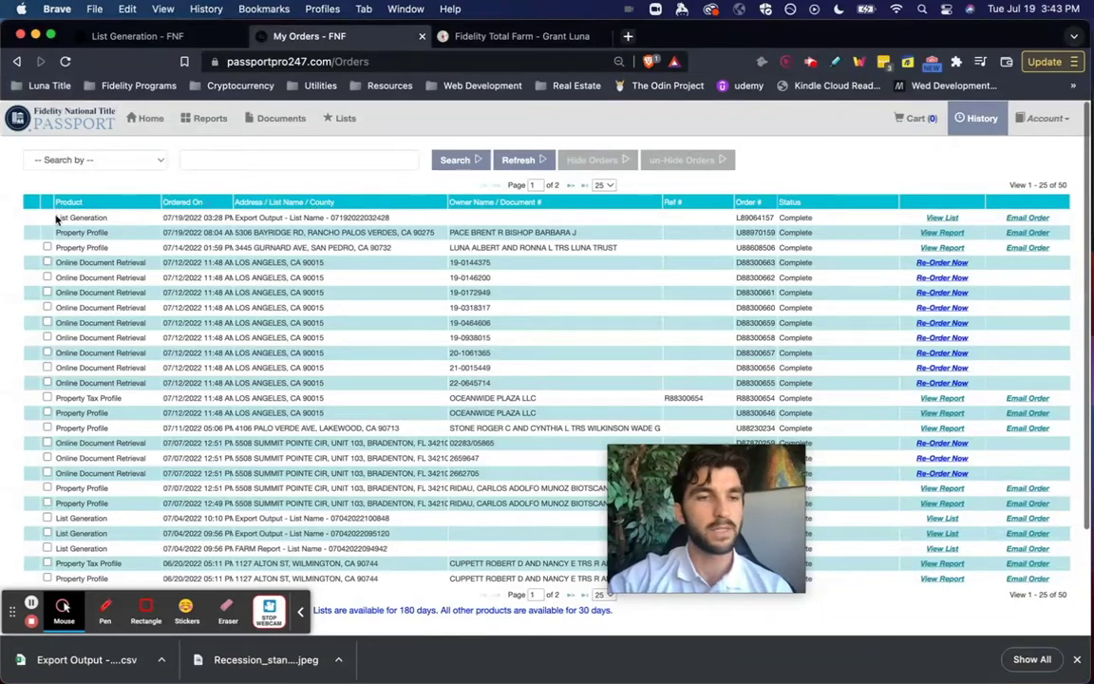
left_click_drag(57, 219, 389, 217)
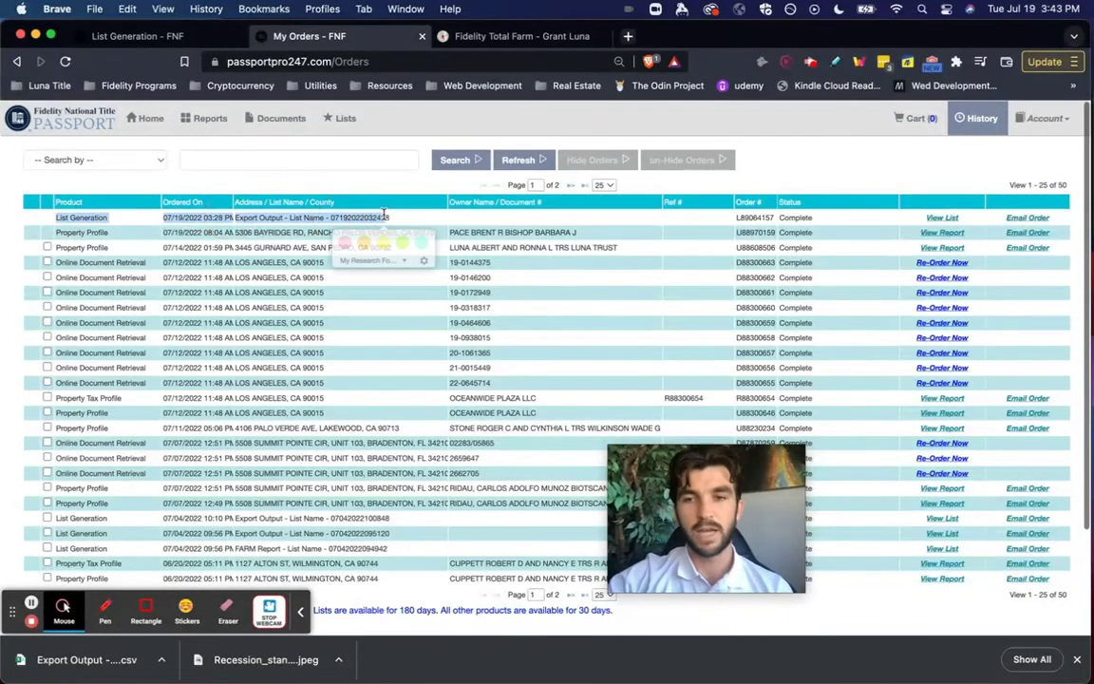
left_click(670, 218)
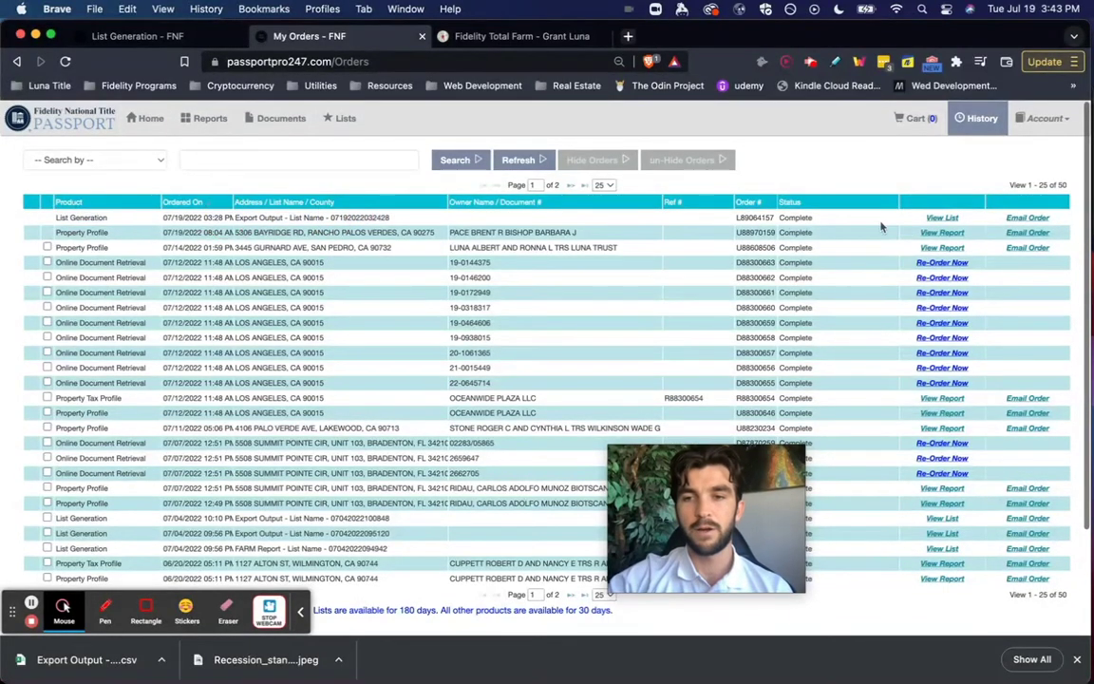
left_click(941, 219)
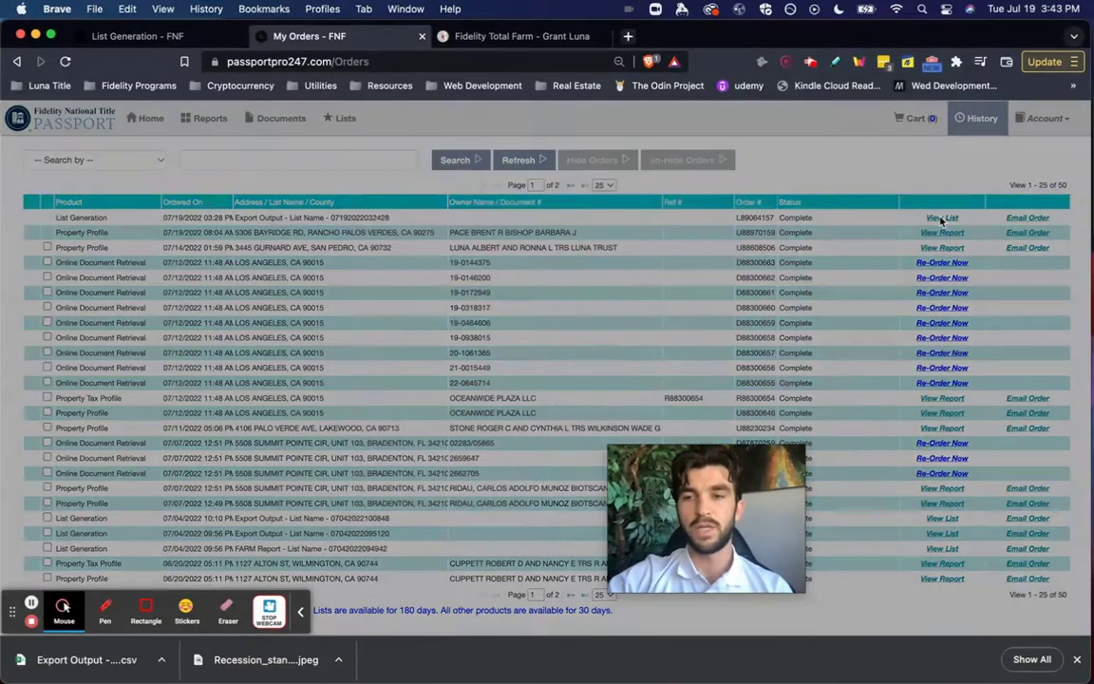
left_click_drag(740, 465, 1018, 473)
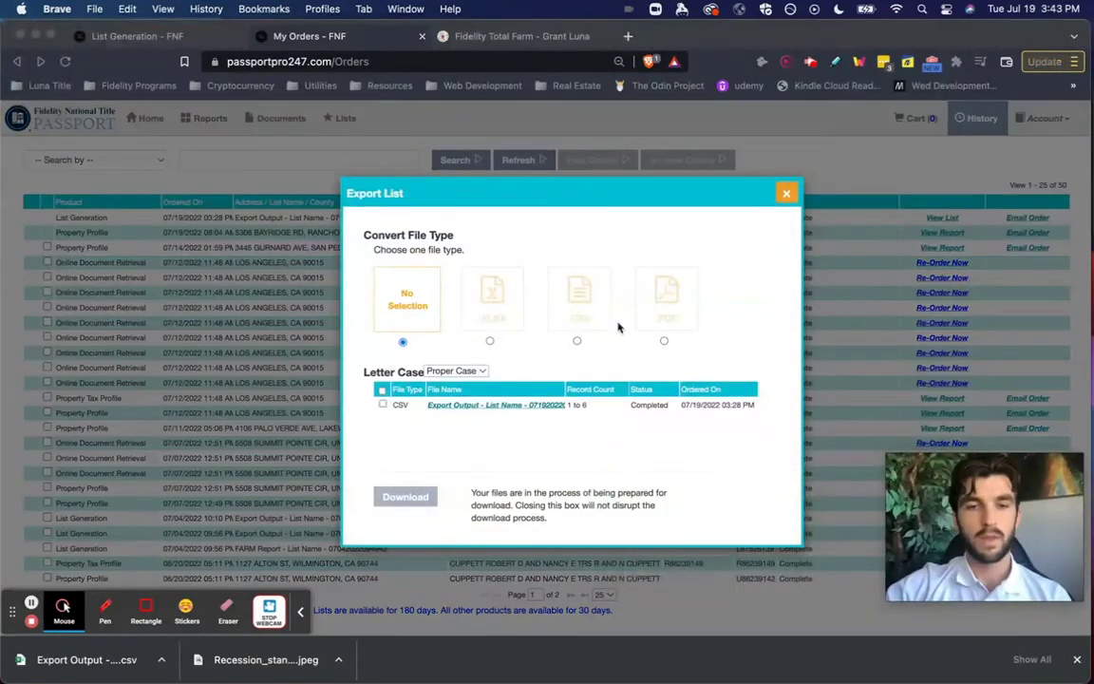
- Save the Export Output CSV file, then go to the Fidelity Total Farm tab
left_click(591, 419)
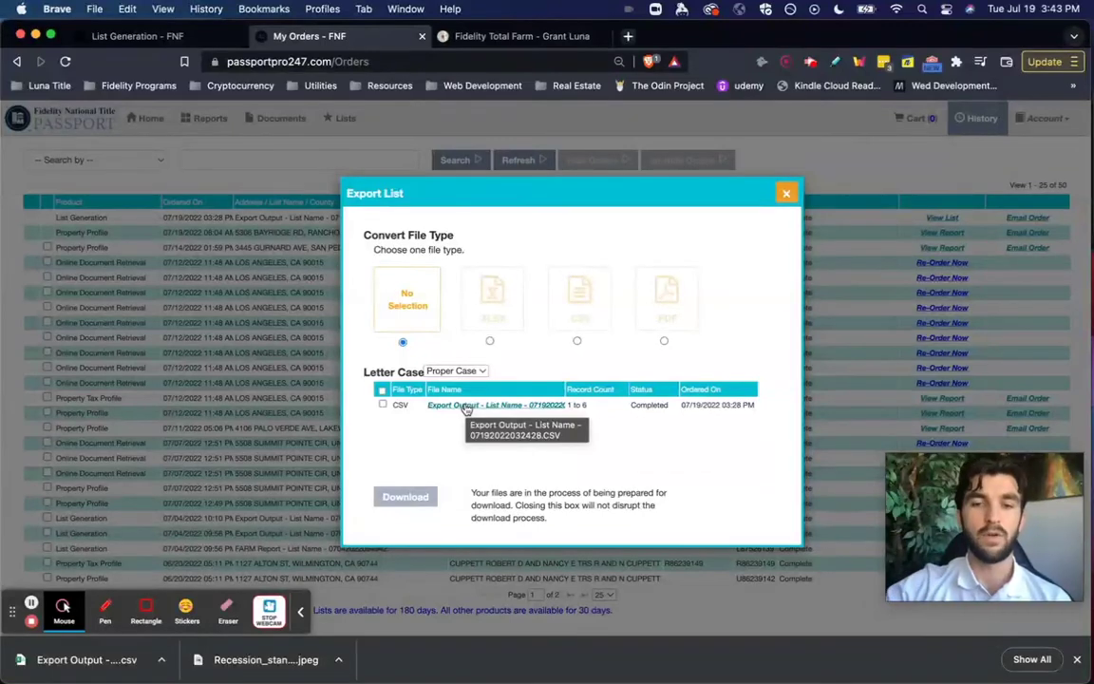
left_click(462, 407)
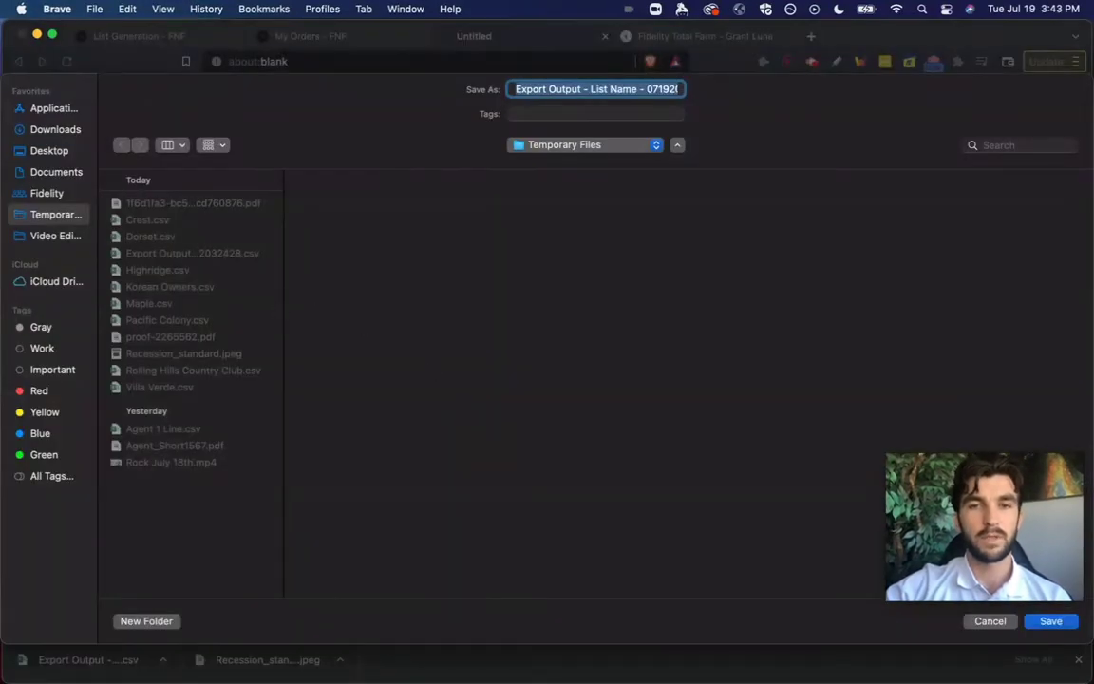
key("Return")
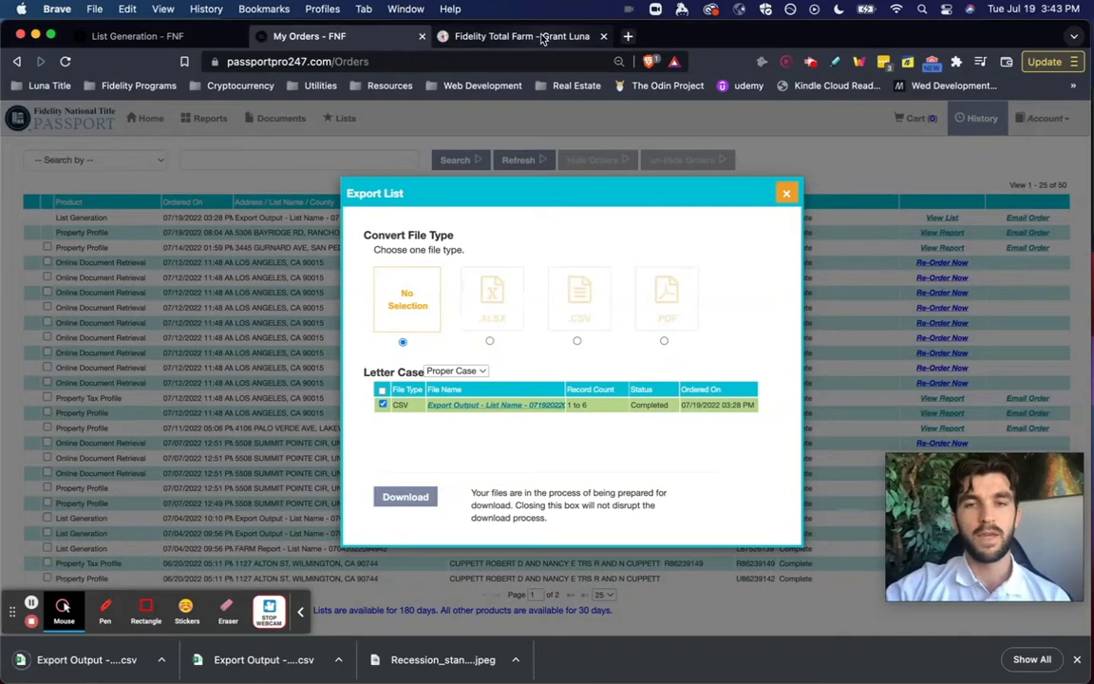
left_click(543, 37)
- Close the downloads bar and start an Import from the View Farms table
left_click_drag(1000, 480, 104, 504)
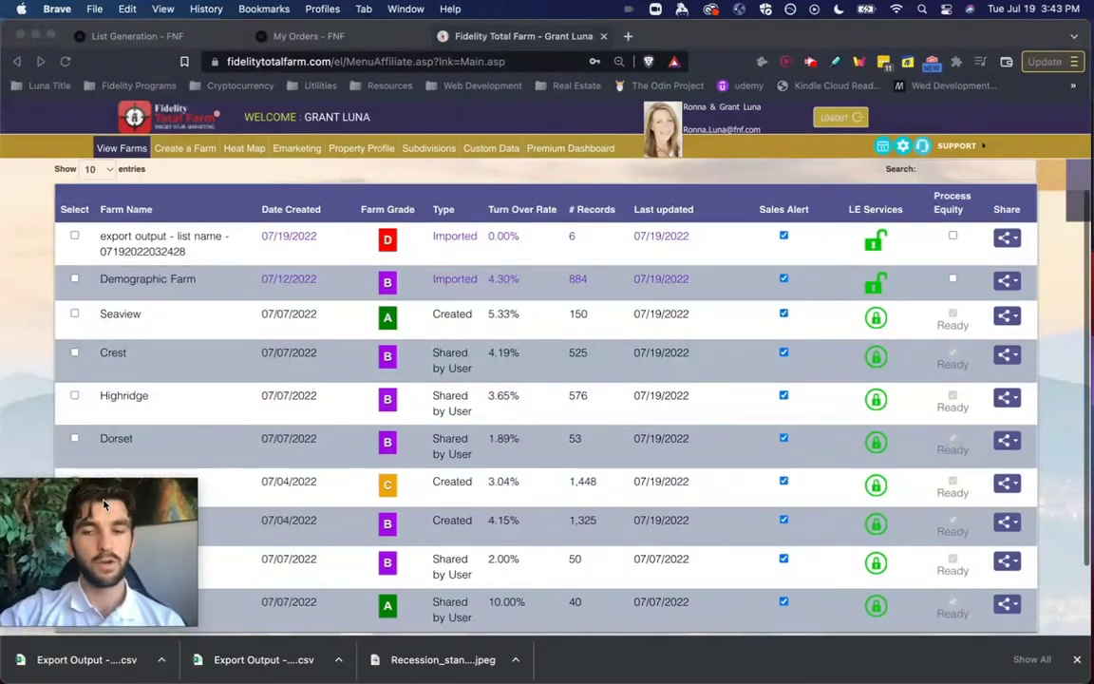
scroll(850, 430, "down", 3)
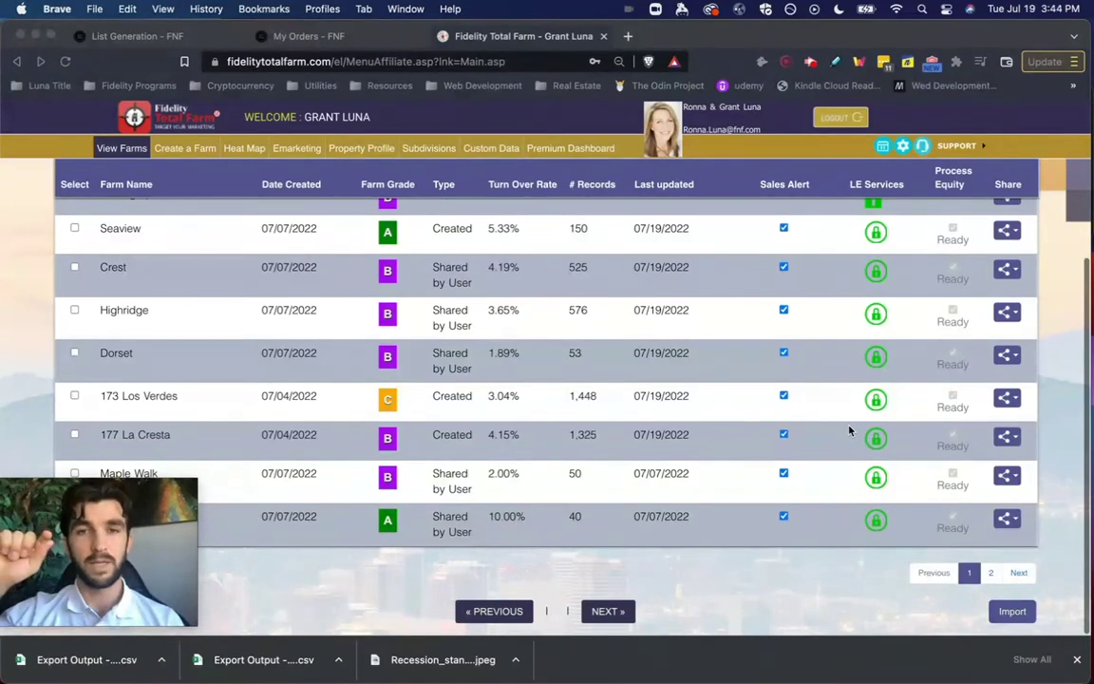
left_click(791, 603)
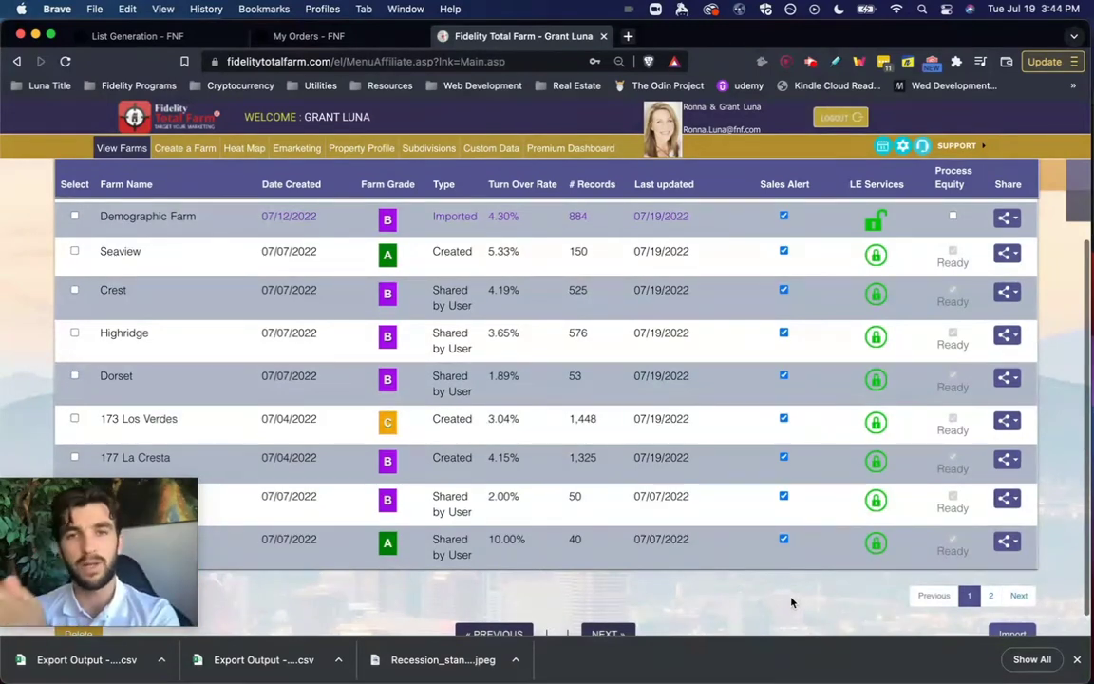
left_click(1076, 663)
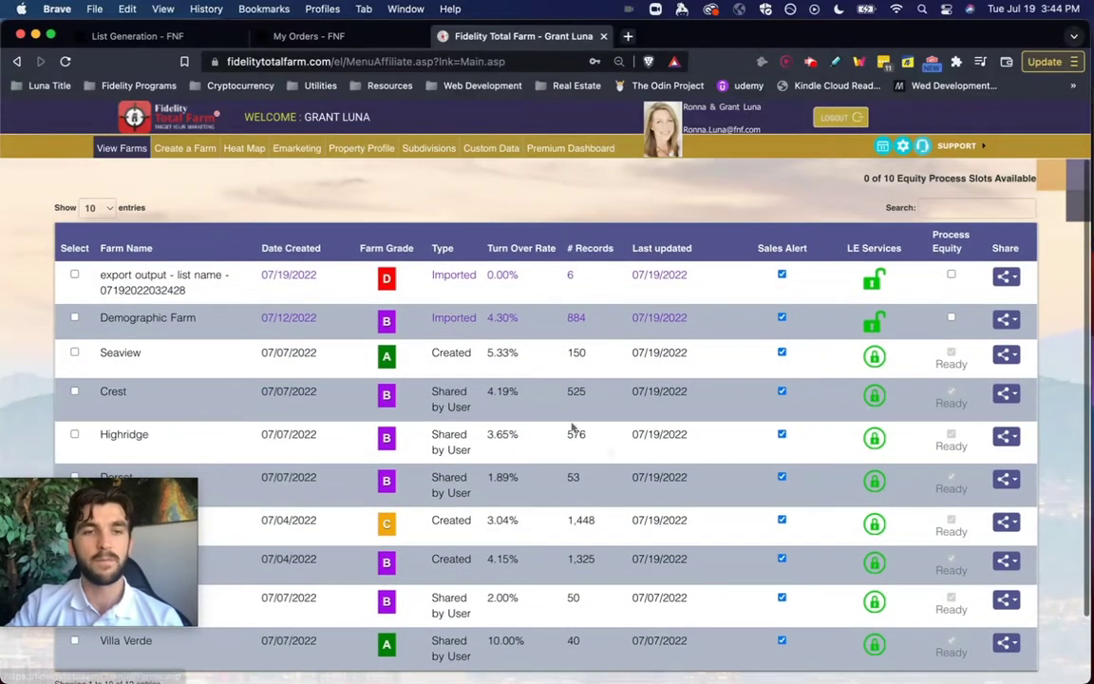
scroll(589, 442, "down", 2)
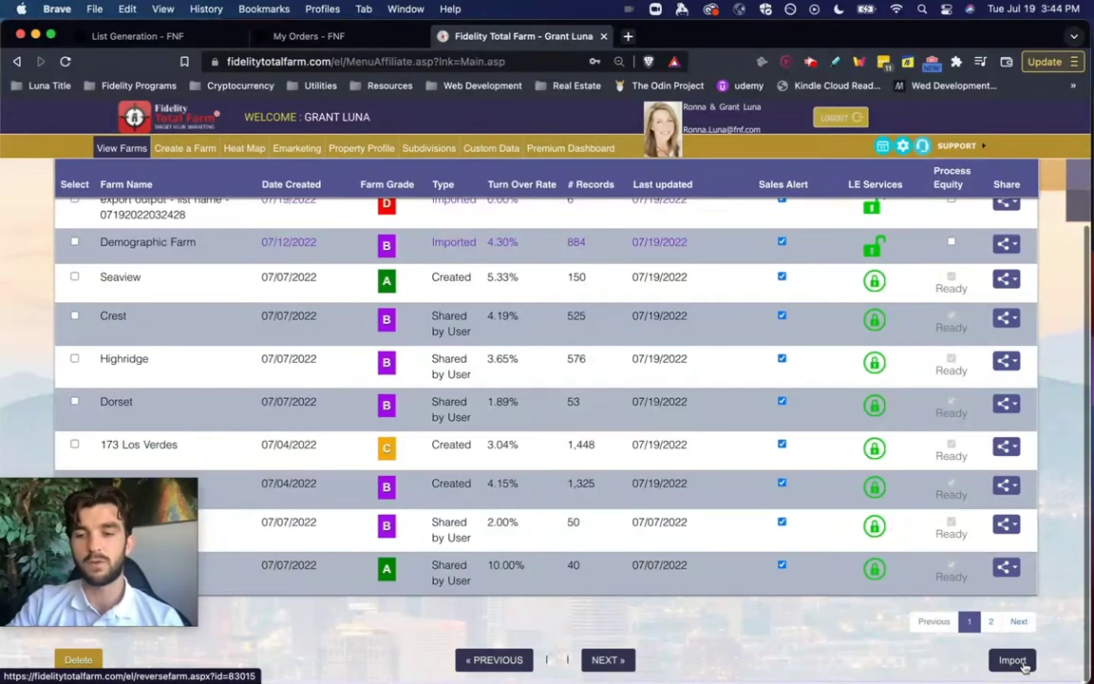
left_click(1012, 660)
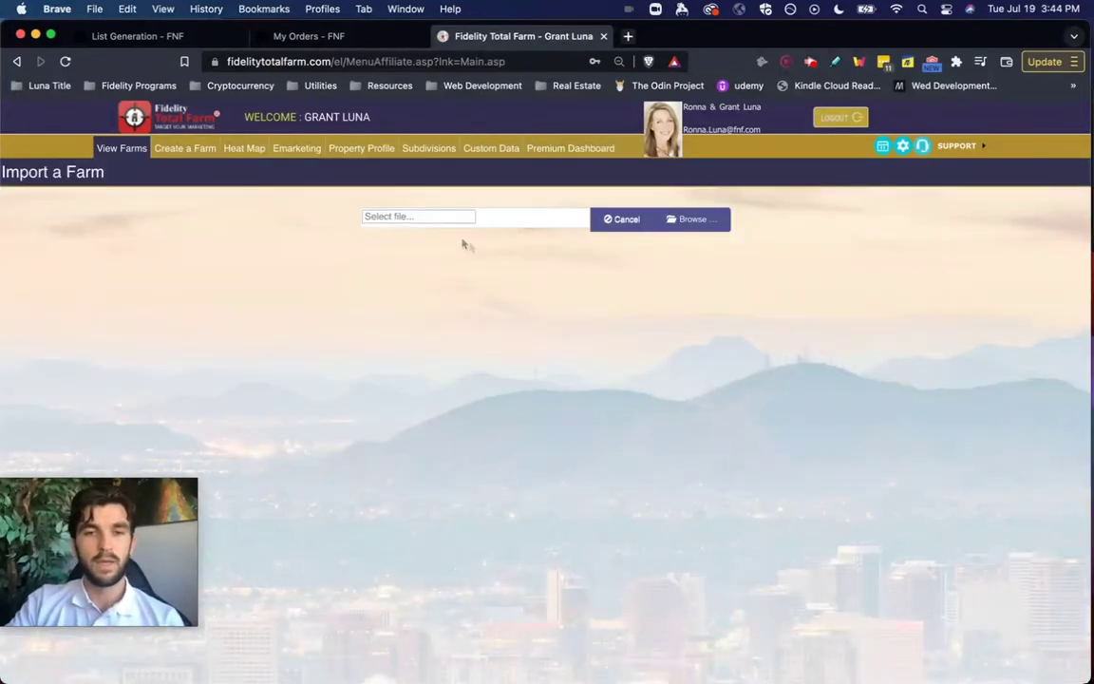
- Upload the 'Export Output - List Name' CSV from Temporary Files into Fidelity Total Farm
left_click(713, 230)
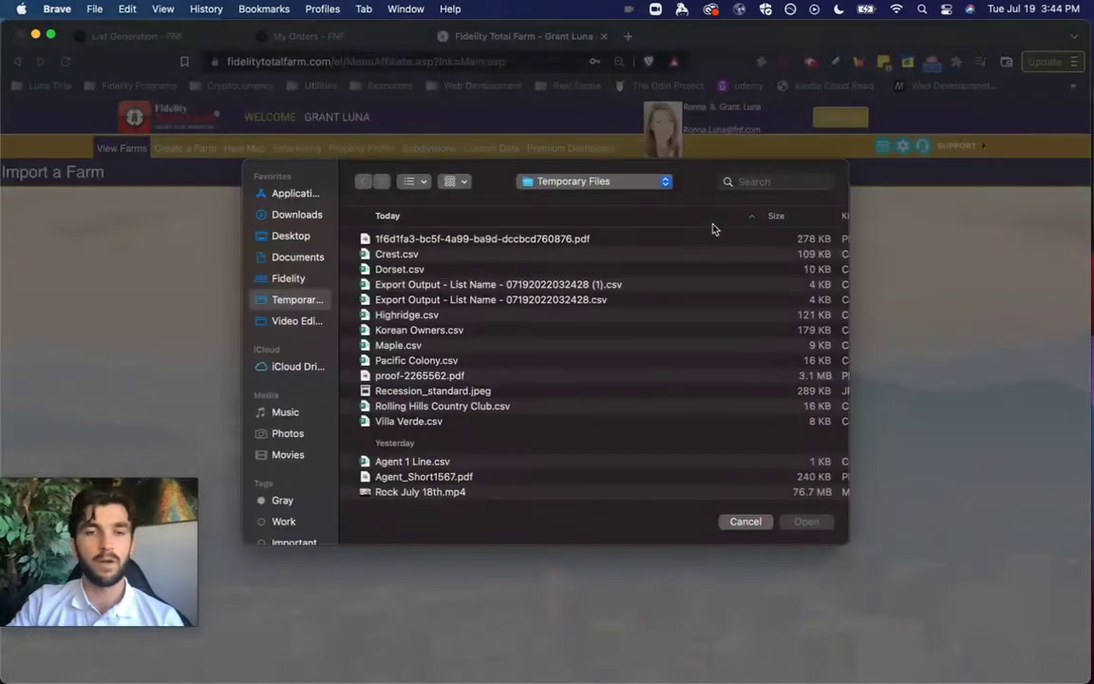
left_click(463, 285)
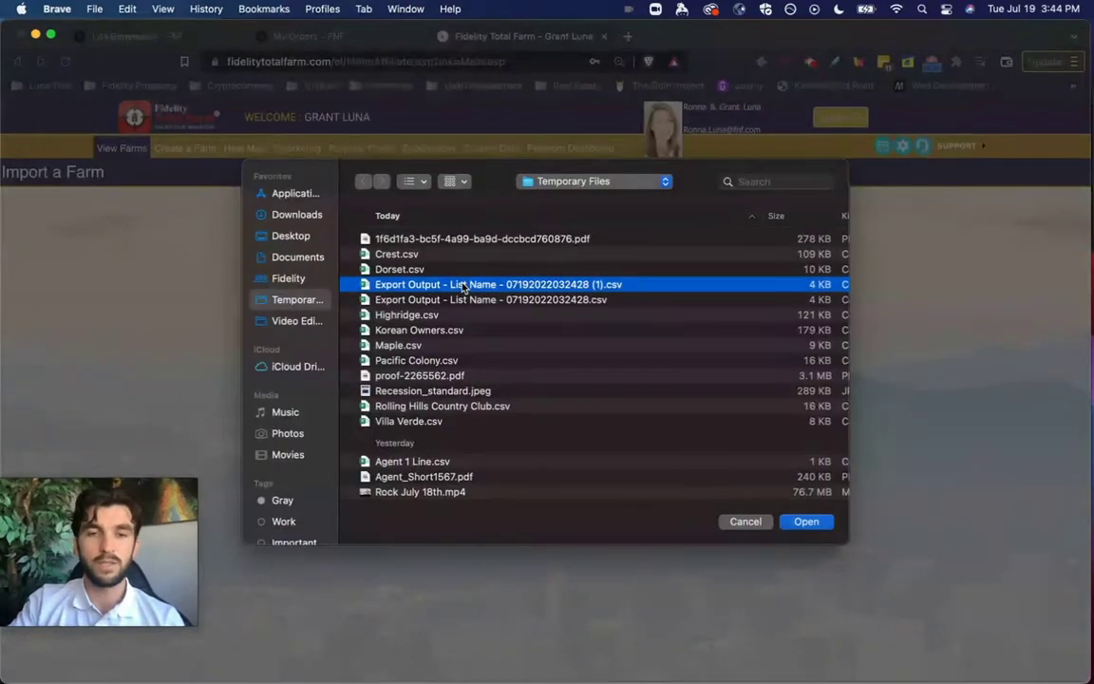
double_click(463, 285)
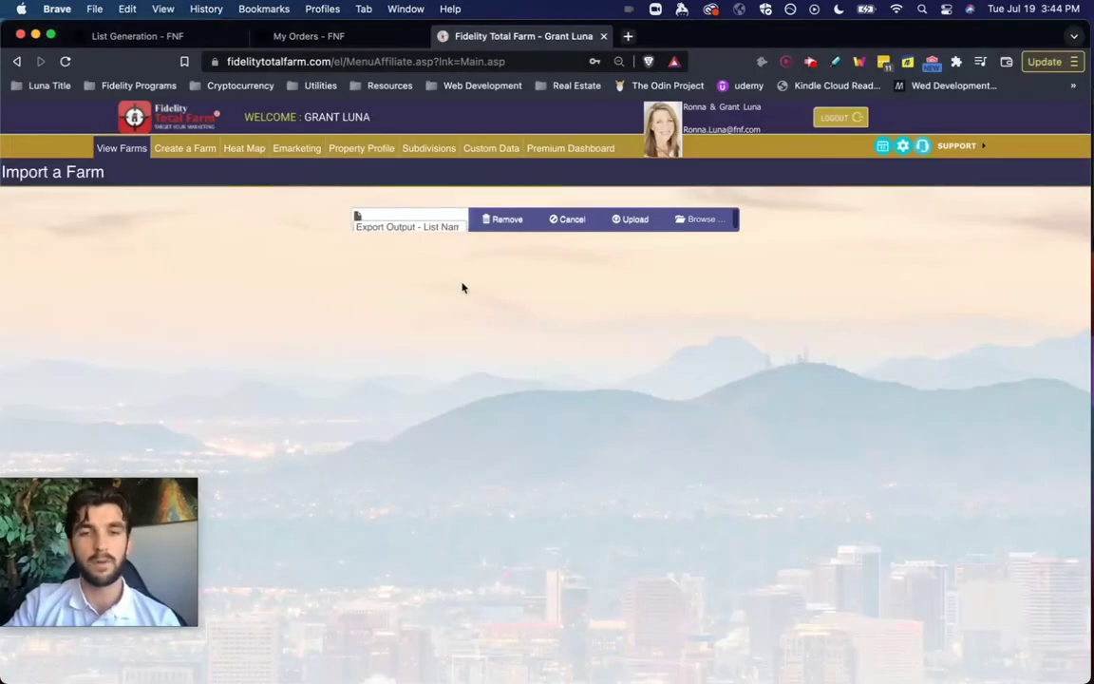
left_click(630, 219)
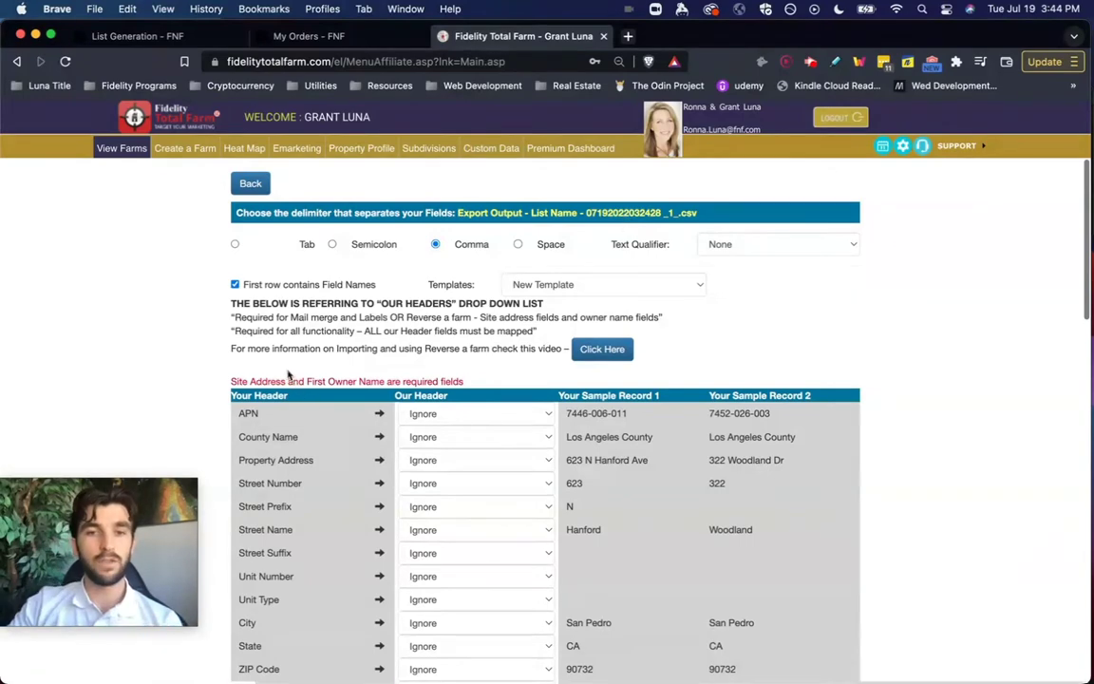
- Map the CSV columns with the Farm Tool Layout template and process it into a 6-record farm
scroll(472, 336, "down", 3)
scroll(472, 336, "down", 5)
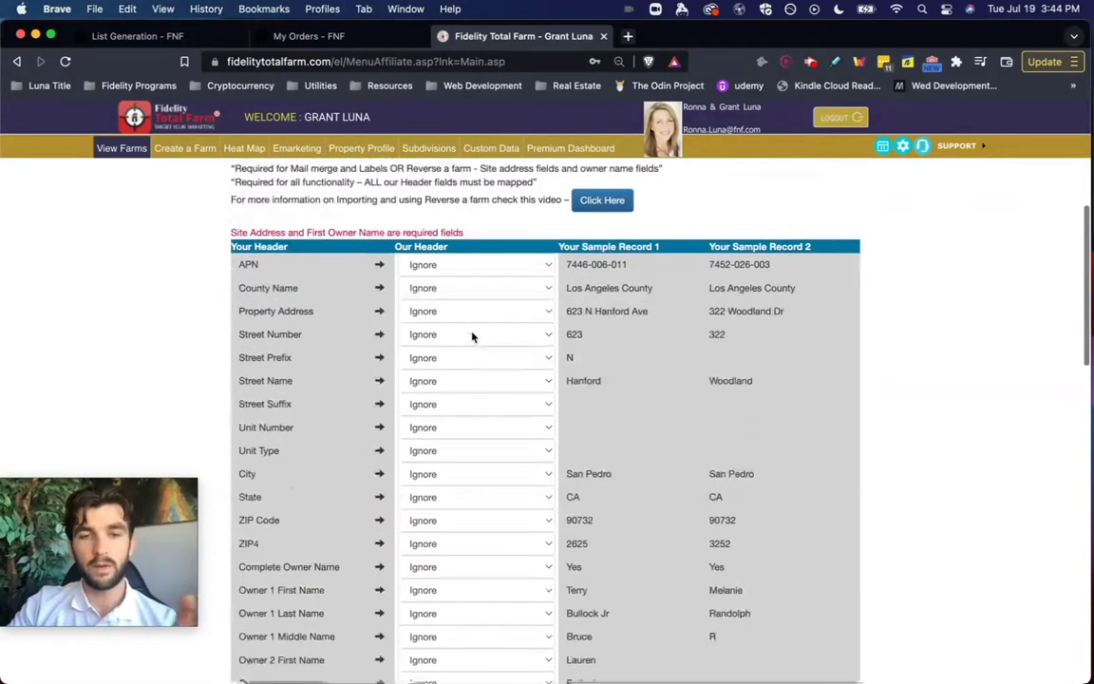
scroll(472, 336, "up", 3)
scroll(472, 336, "up", 5)
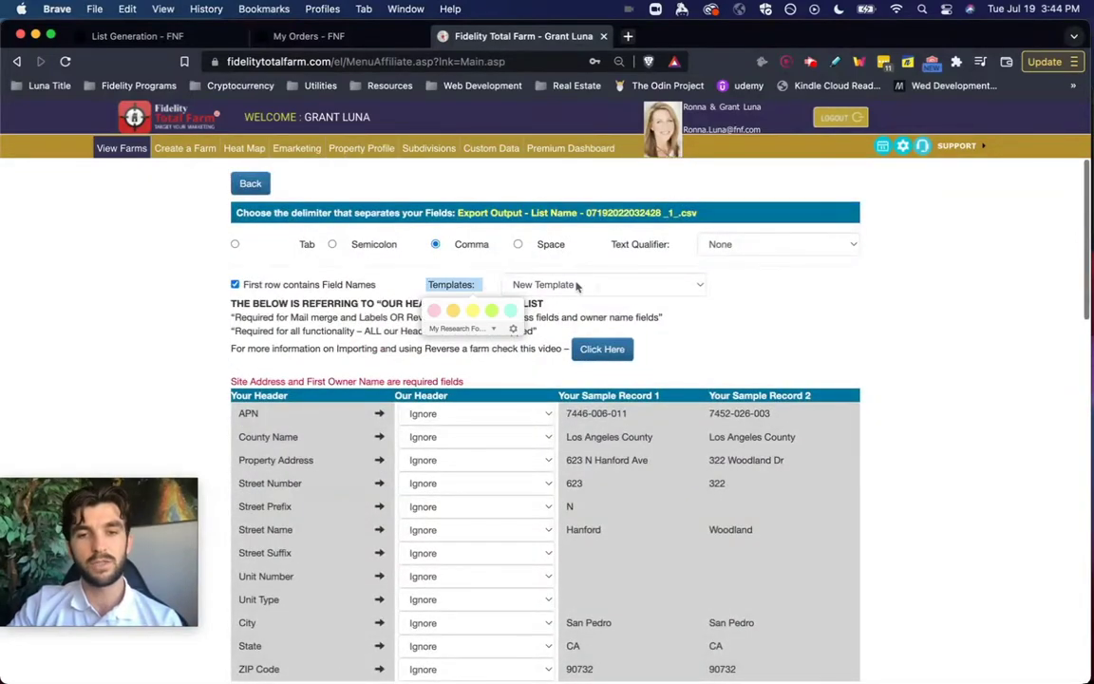
left_click(607, 285)
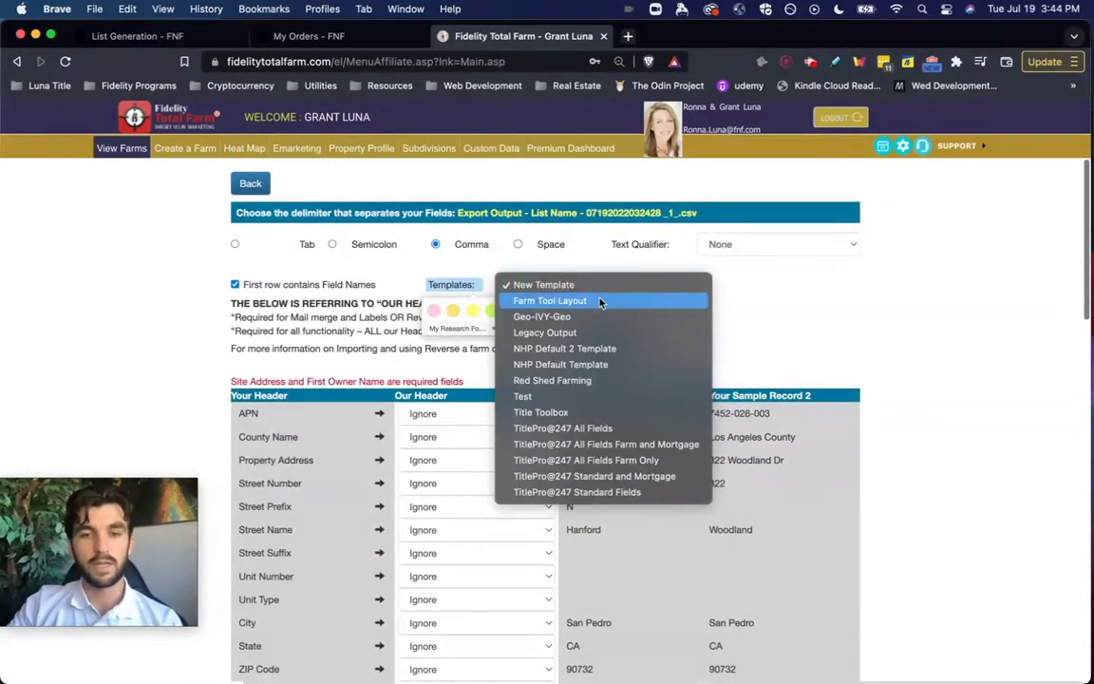
left_click(599, 300)
scroll(867, 329, "down", 5)
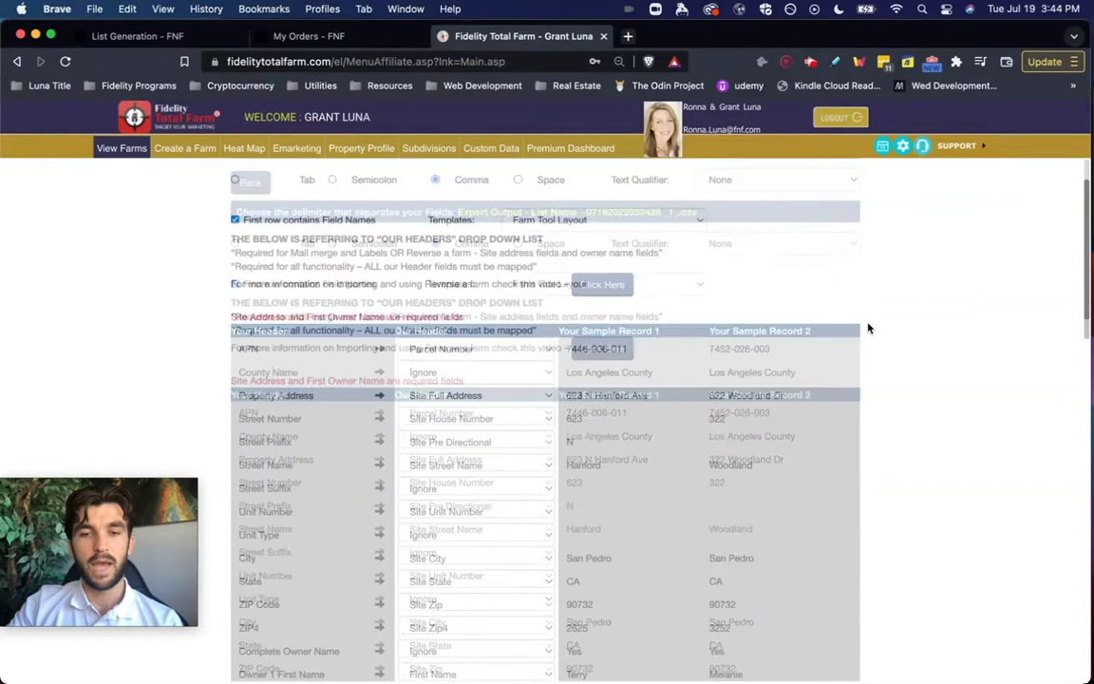
scroll(424, 274, "down", 4)
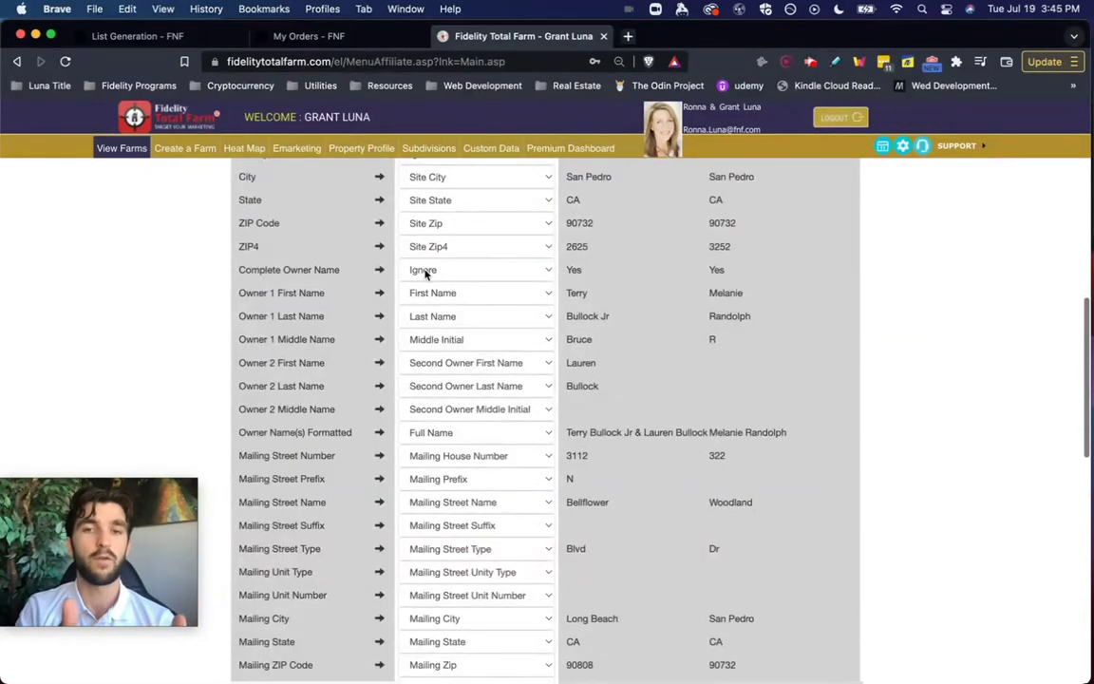
scroll(424, 273, "down", 10)
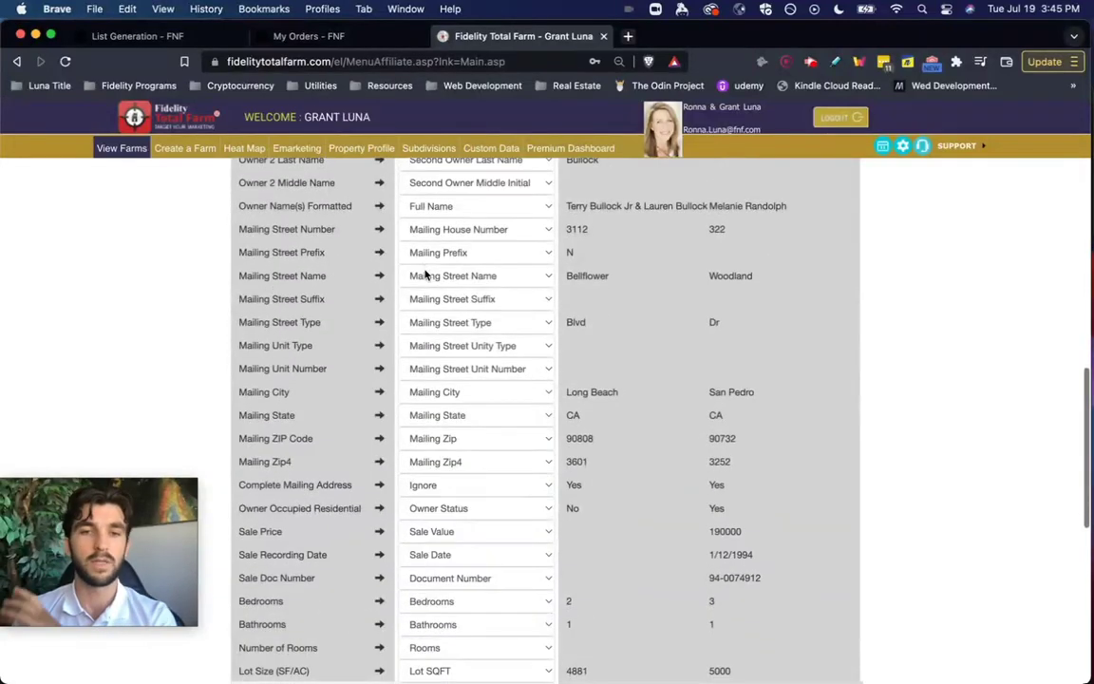
scroll(425, 273, "down", 6)
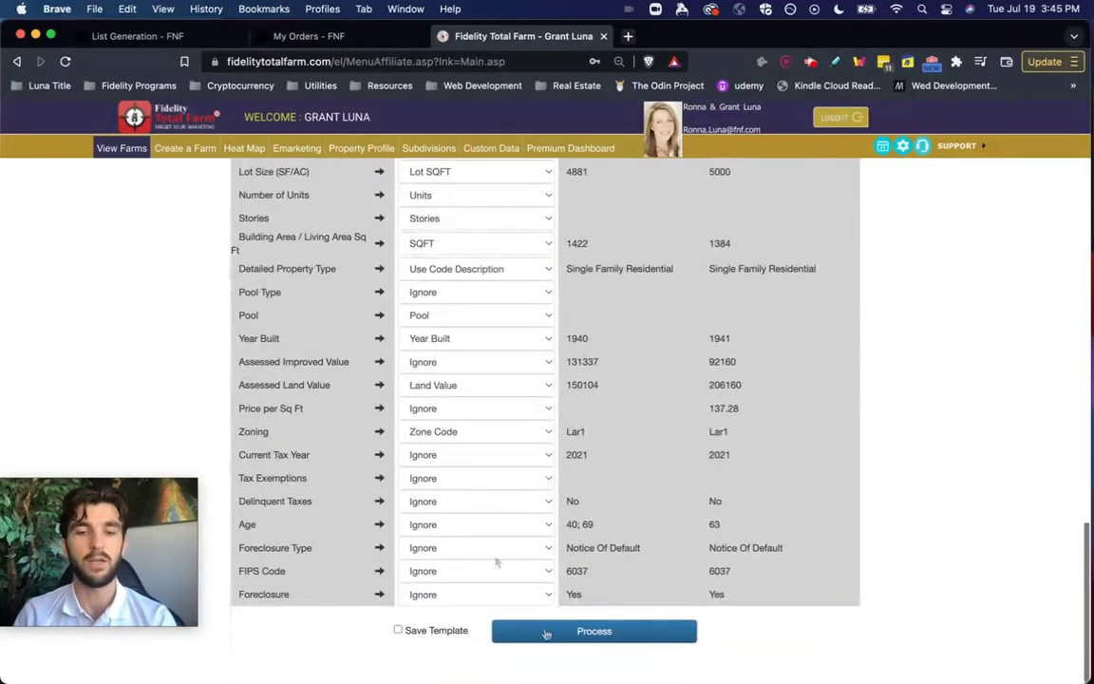
left_click(119, 148)
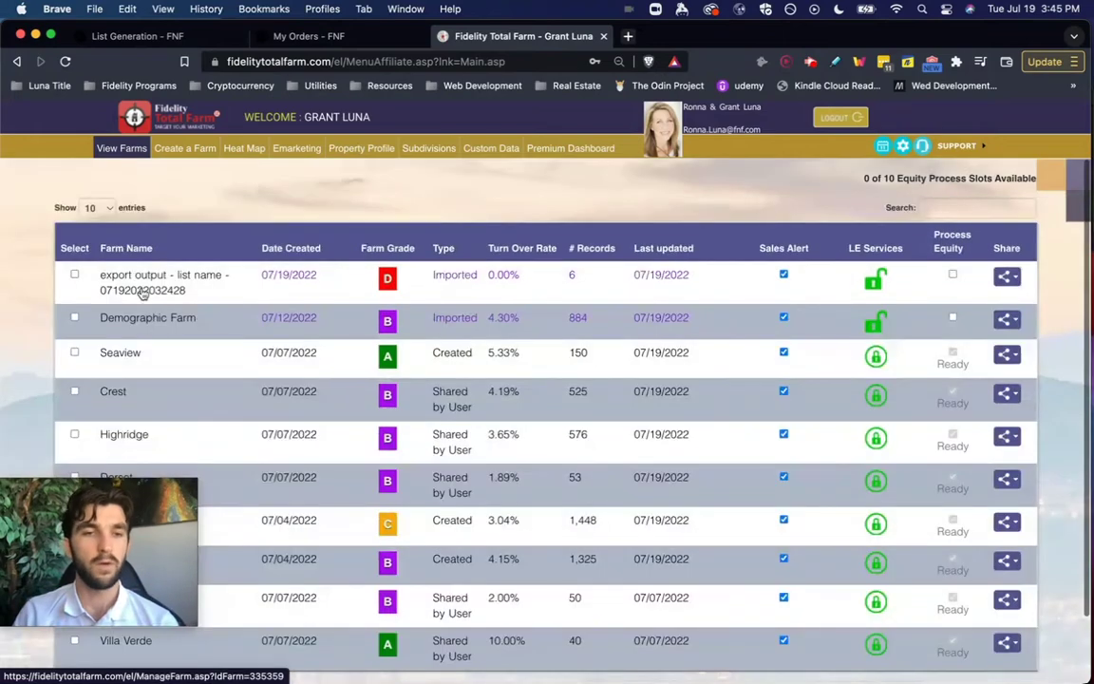
left_click(140, 283)
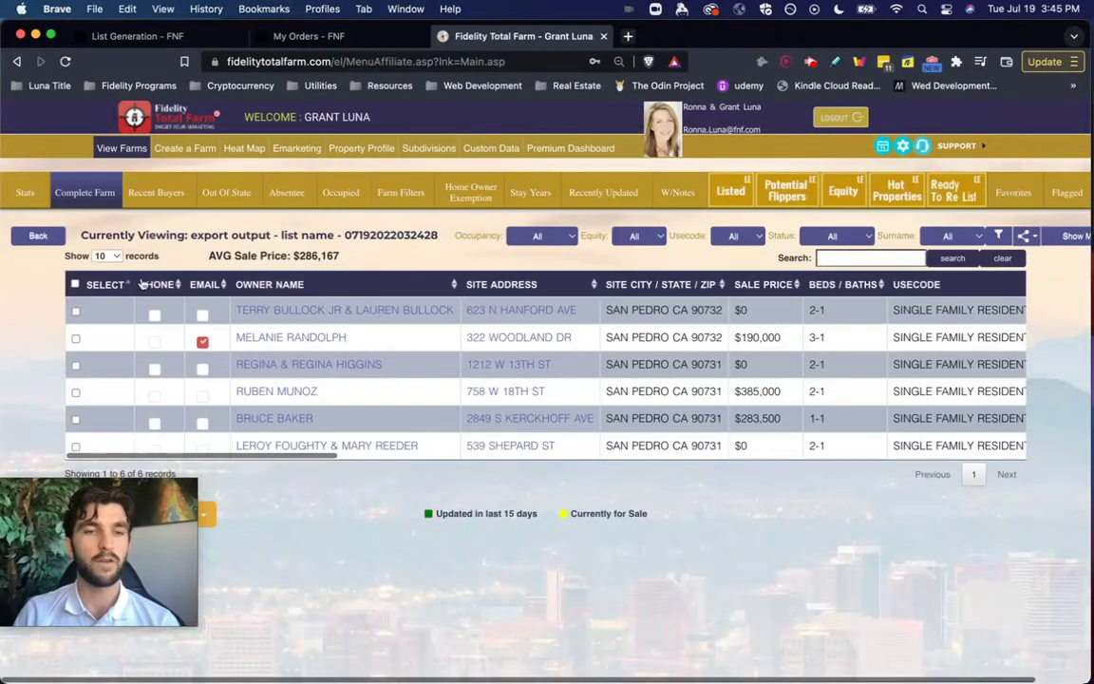
scroll(451, 384, "right", 10)
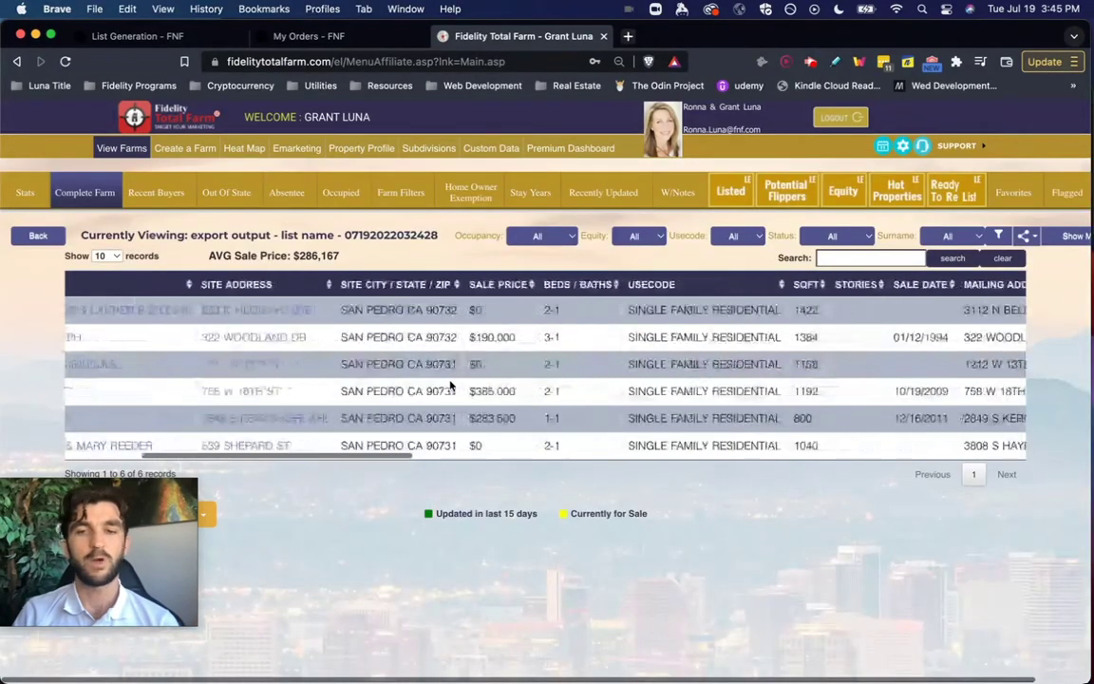
scroll(450, 384, "left", 10)
left_click_drag(111, 492, 934, 492)
left_click(765, 491)
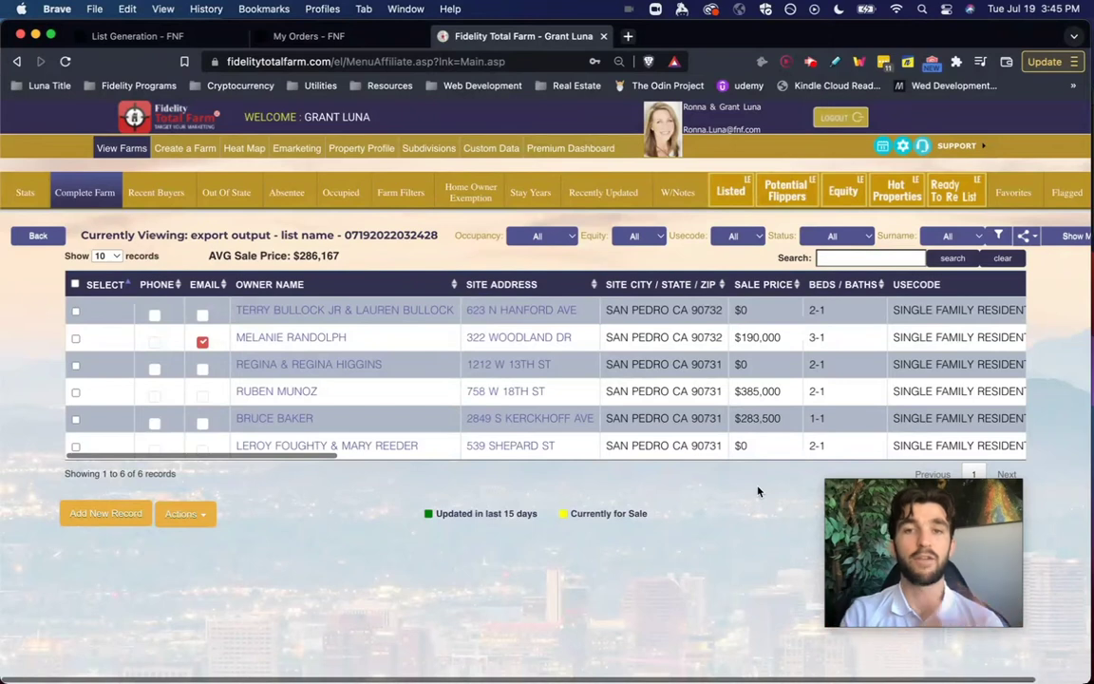
- Request a Mail Address reverse phone/email lookup for all records and go to its review page
left_click(200, 515)
left_click(156, 611)
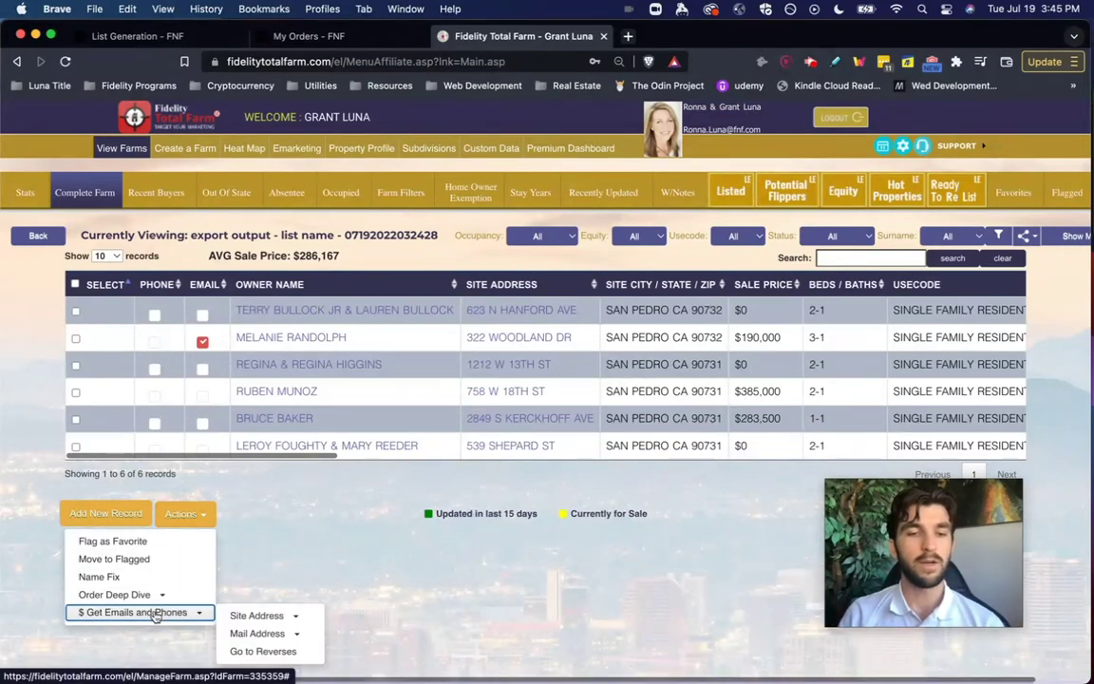
left_click(266, 632)
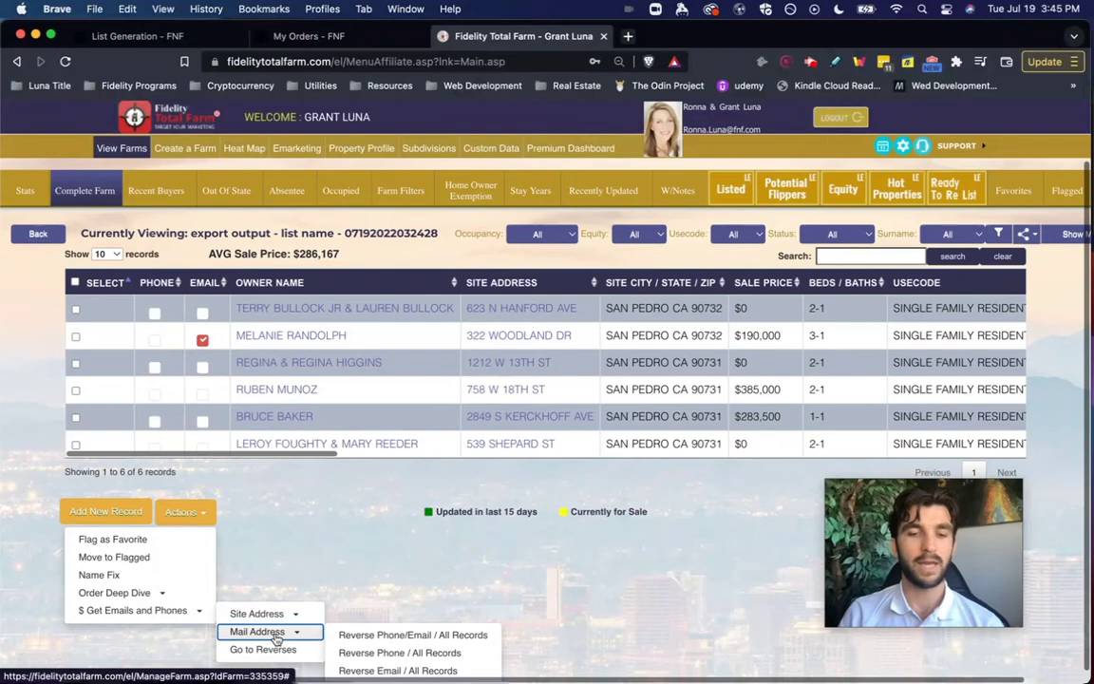
left_click(390, 637)
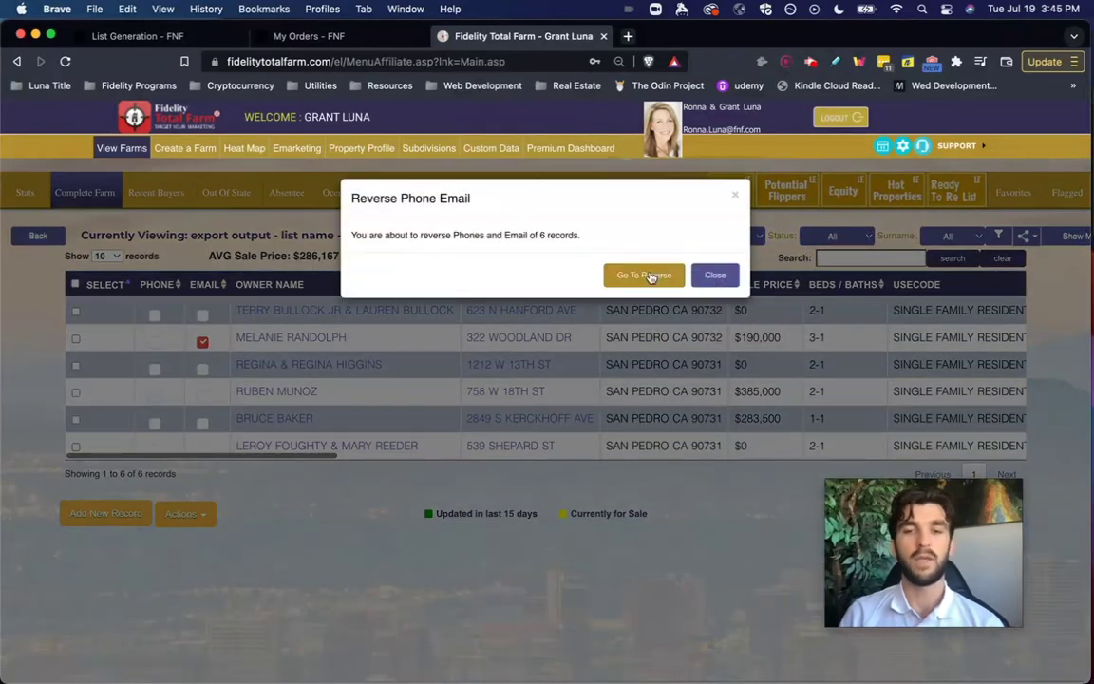
left_click(646, 276)
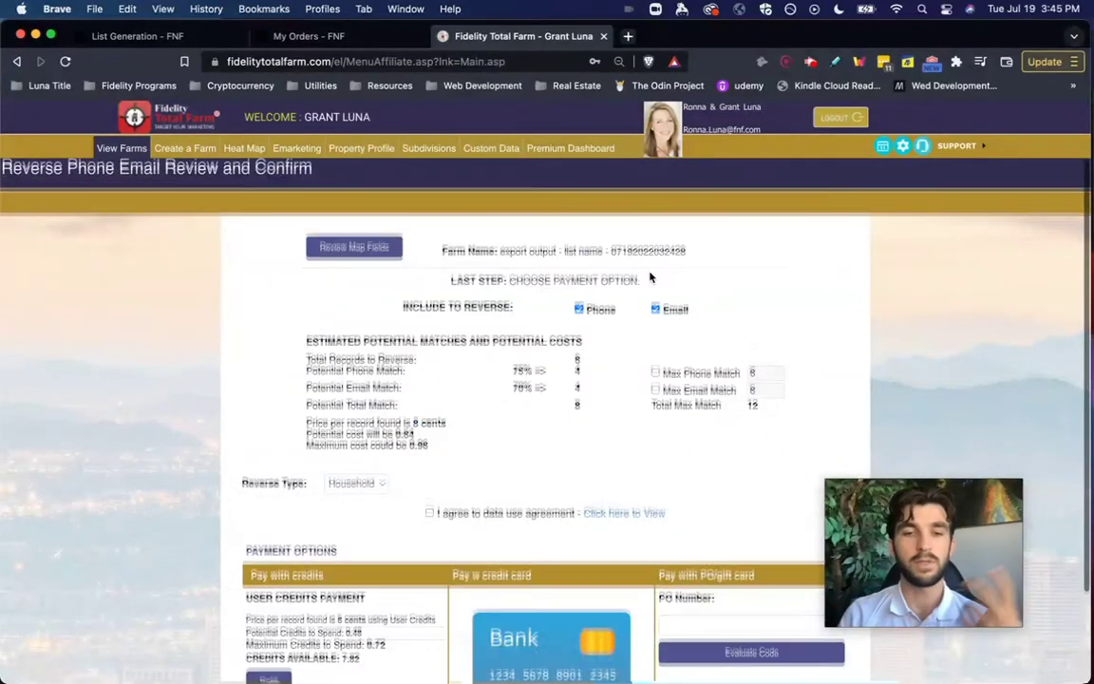
- Review the lookup costs for the 6 records, then go back to View Farms
scroll(651, 276, "down", 2)
scroll(650, 276, "down", 1)
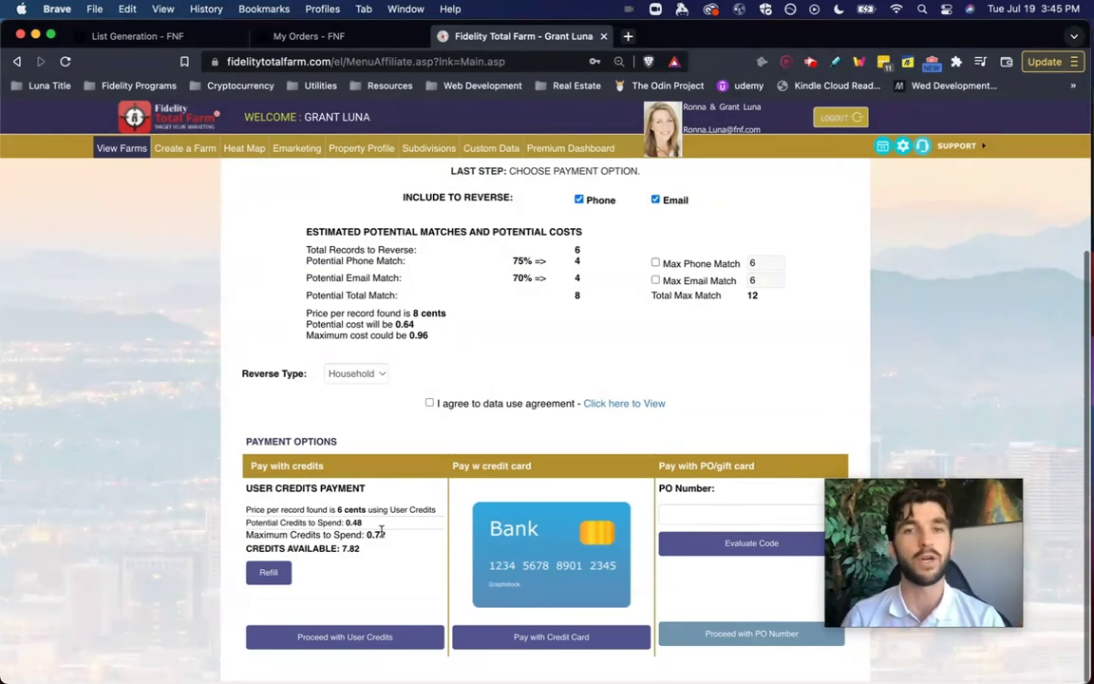
scroll(380, 532, "up", 2)
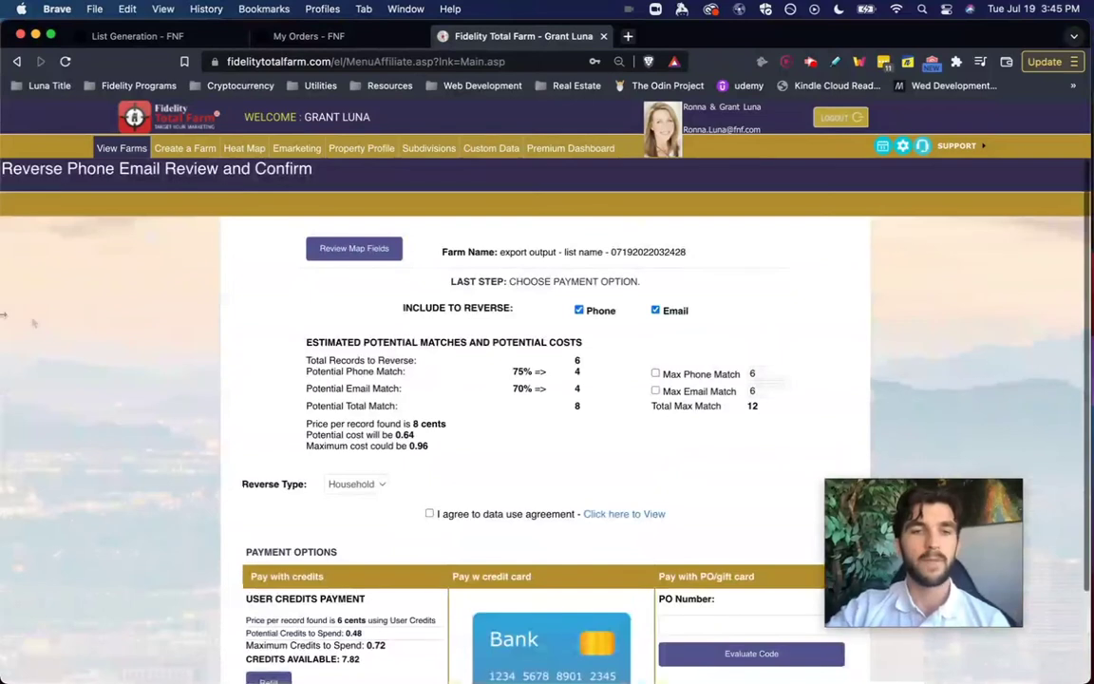
left_click(119, 148)
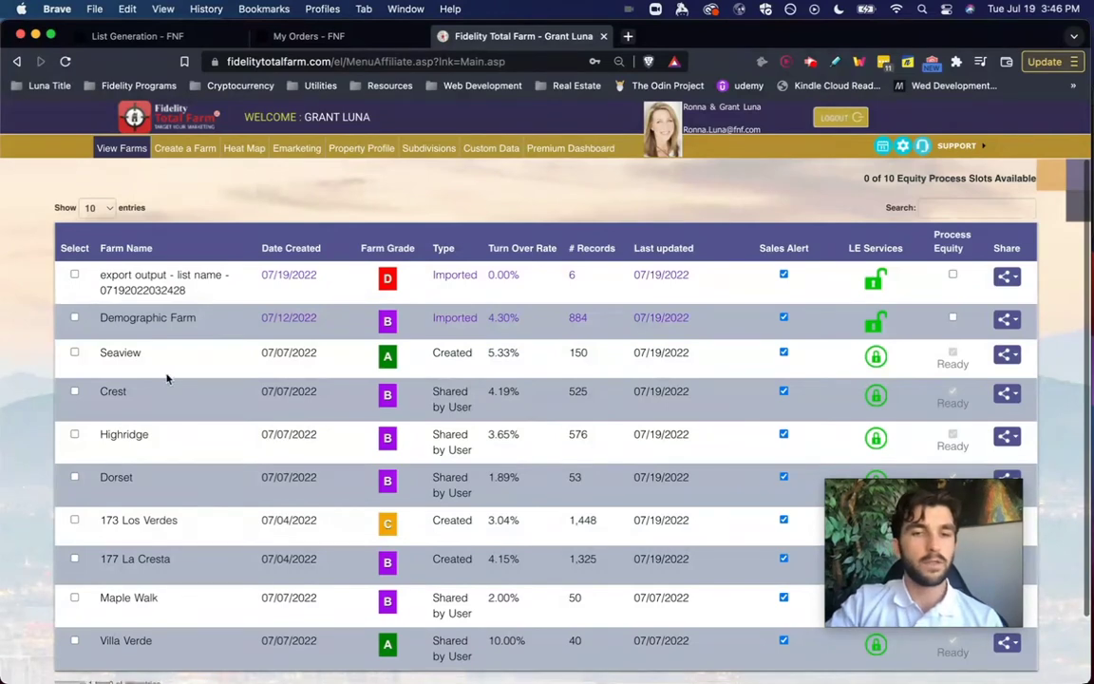
scroll(166, 378, "down", 2)
left_click(143, 508)
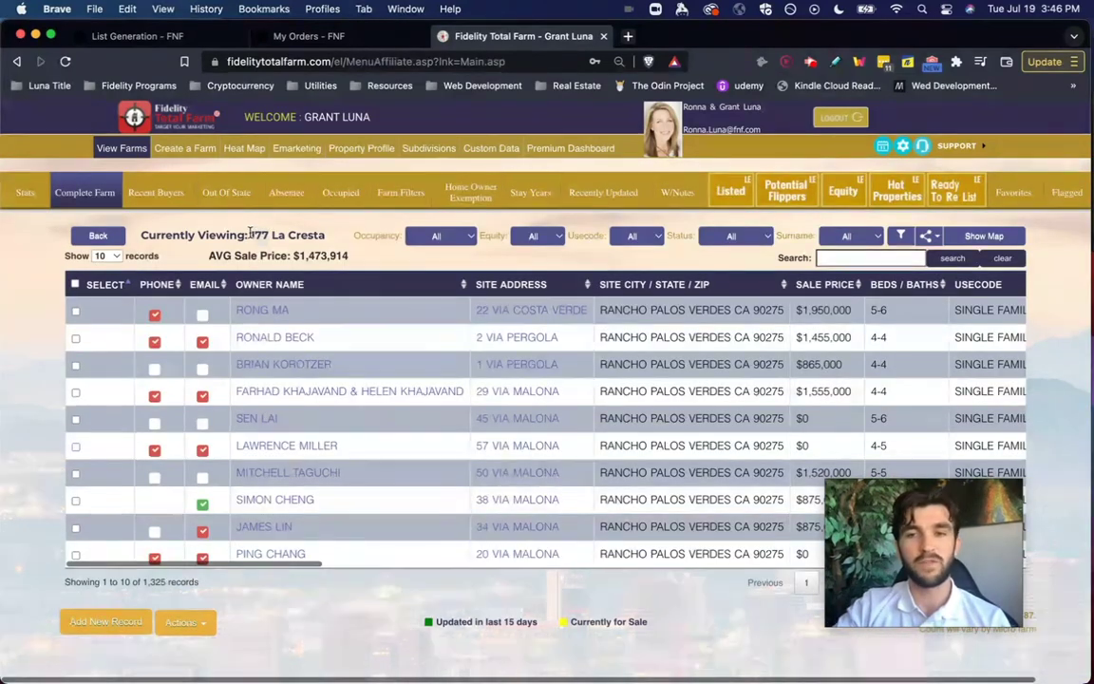
double_click(254, 235)
scroll(399, 228, "right", 2)
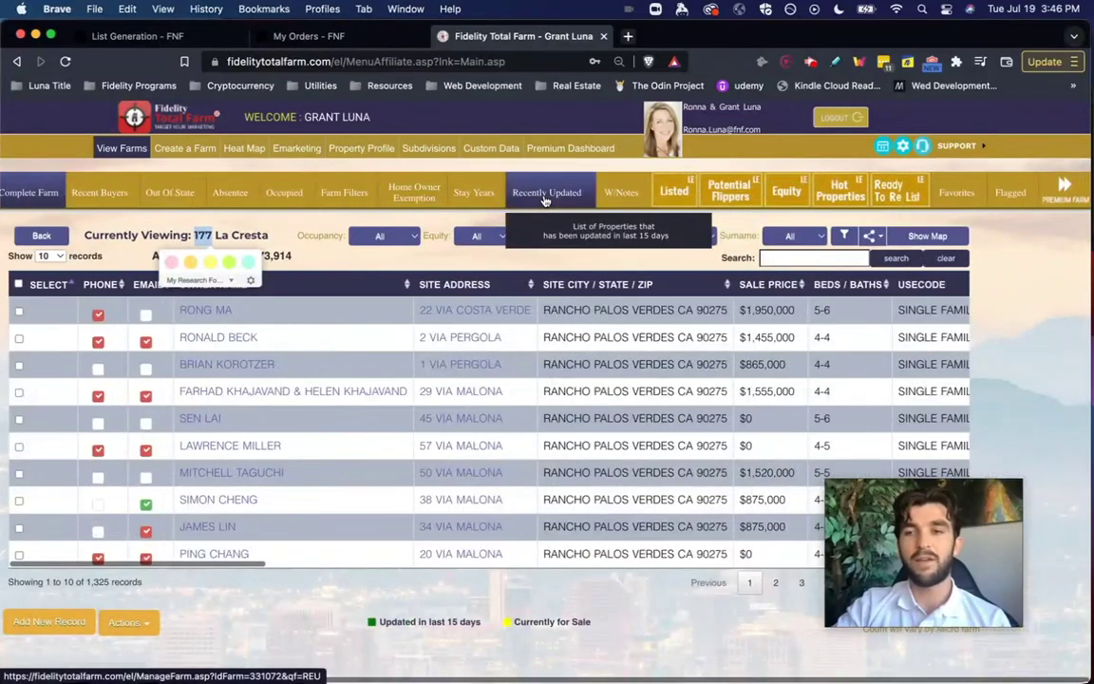
left_click(1062, 199)
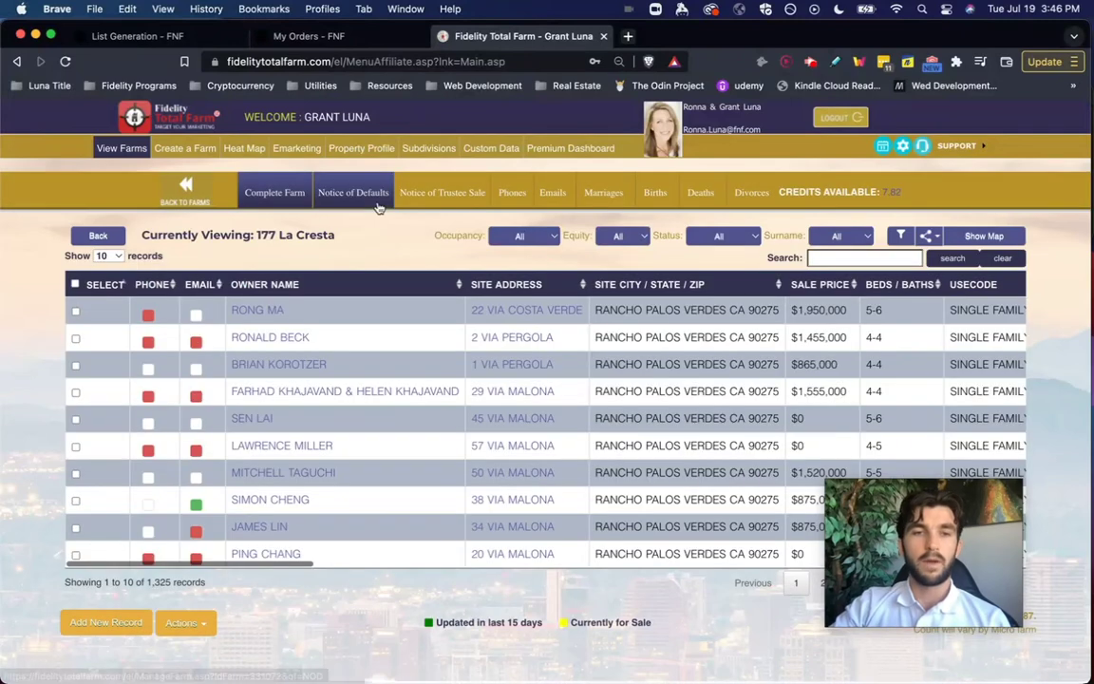
left_click(180, 193)
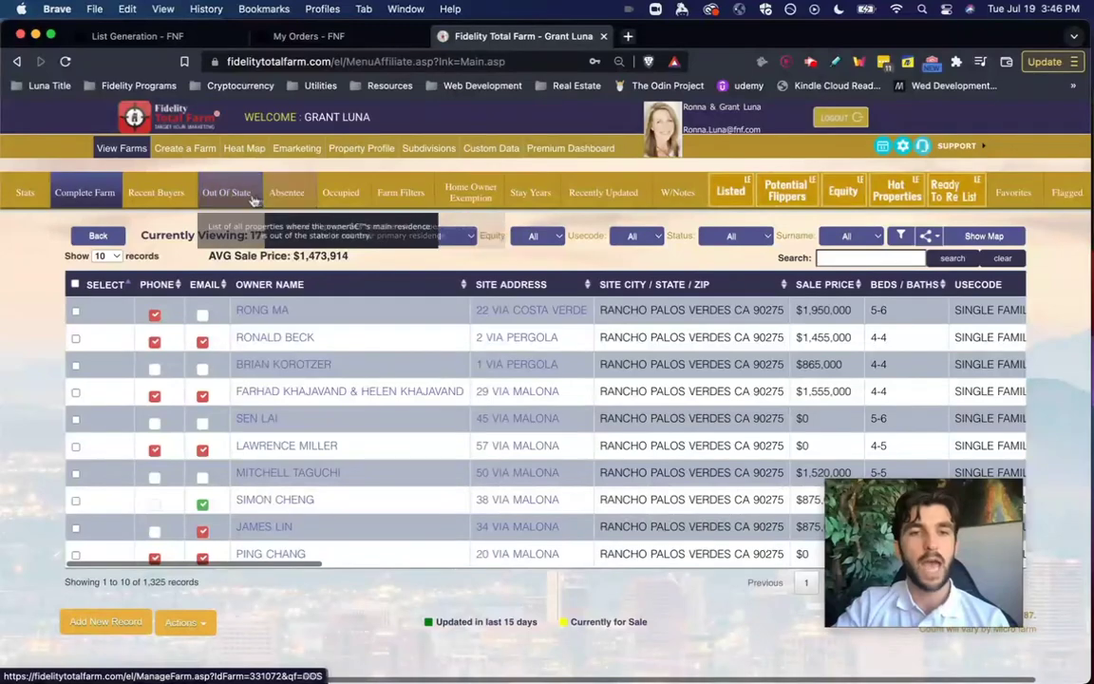
scroll(876, 257, "right", 2)
scroll(876, 256, "right", 2)
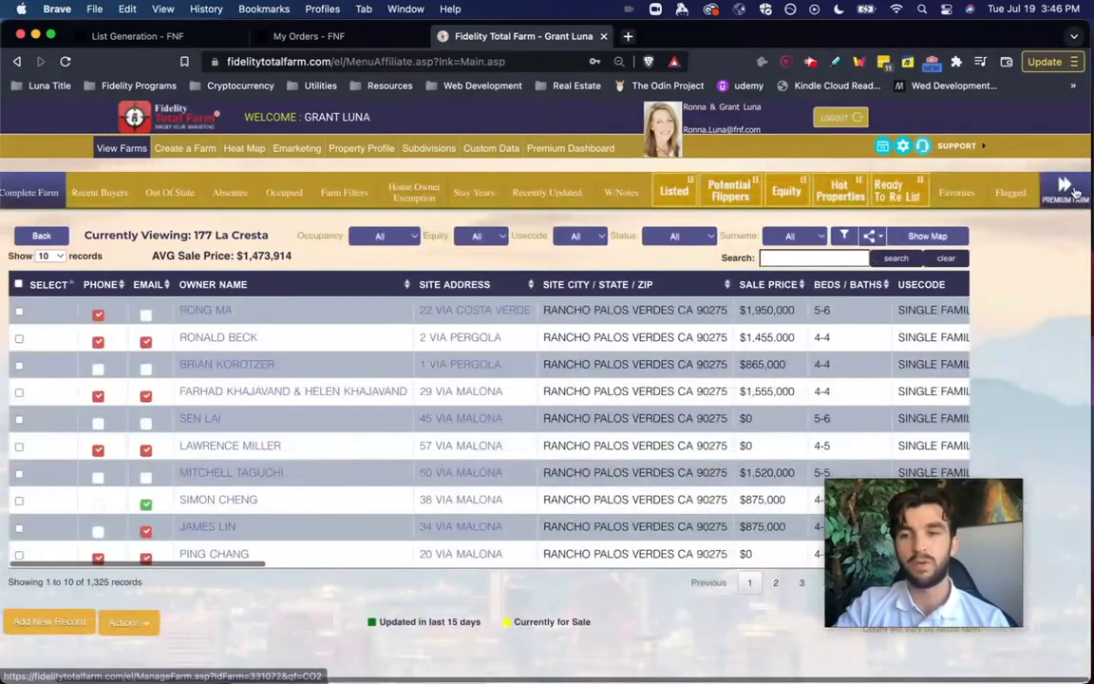
left_click(1068, 189)
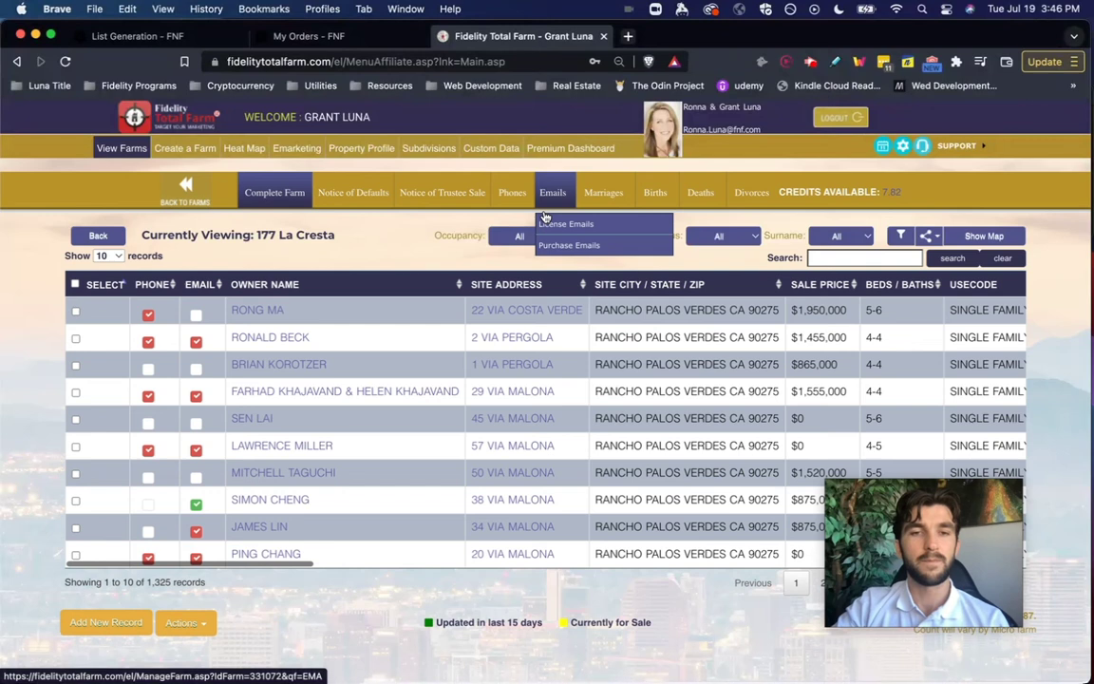
left_click(350, 194)
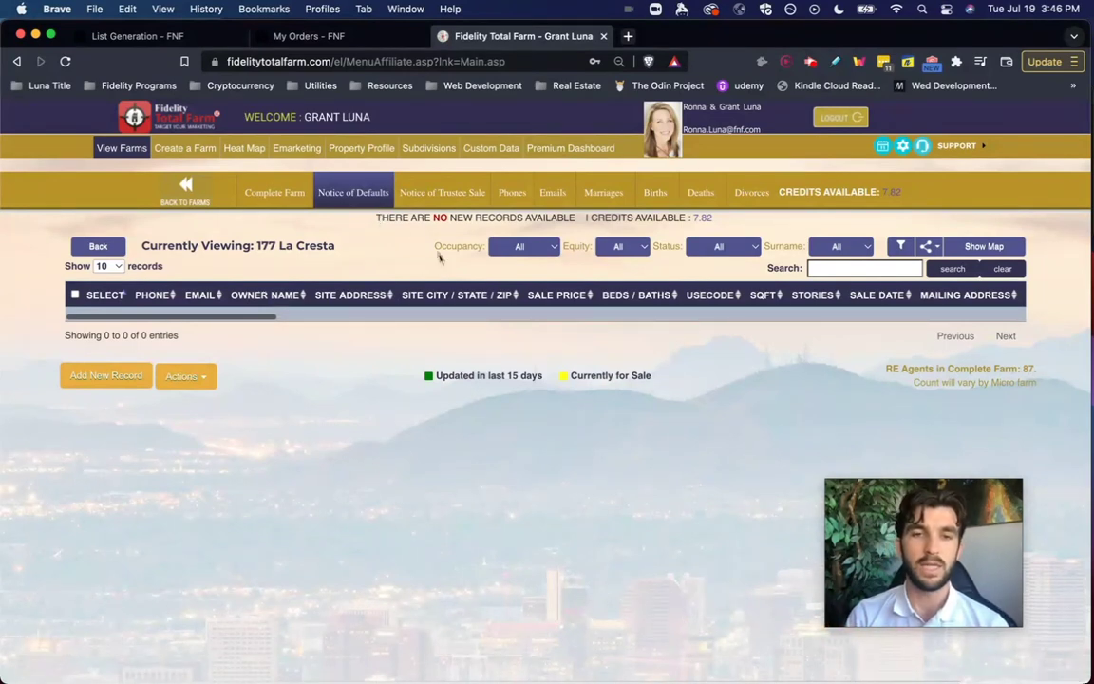
- Highlight the empty Notice of Defaults banner, then view Deaths records showing 2 new available
left_click_drag(380, 217, 574, 219)
left_click(573, 219)
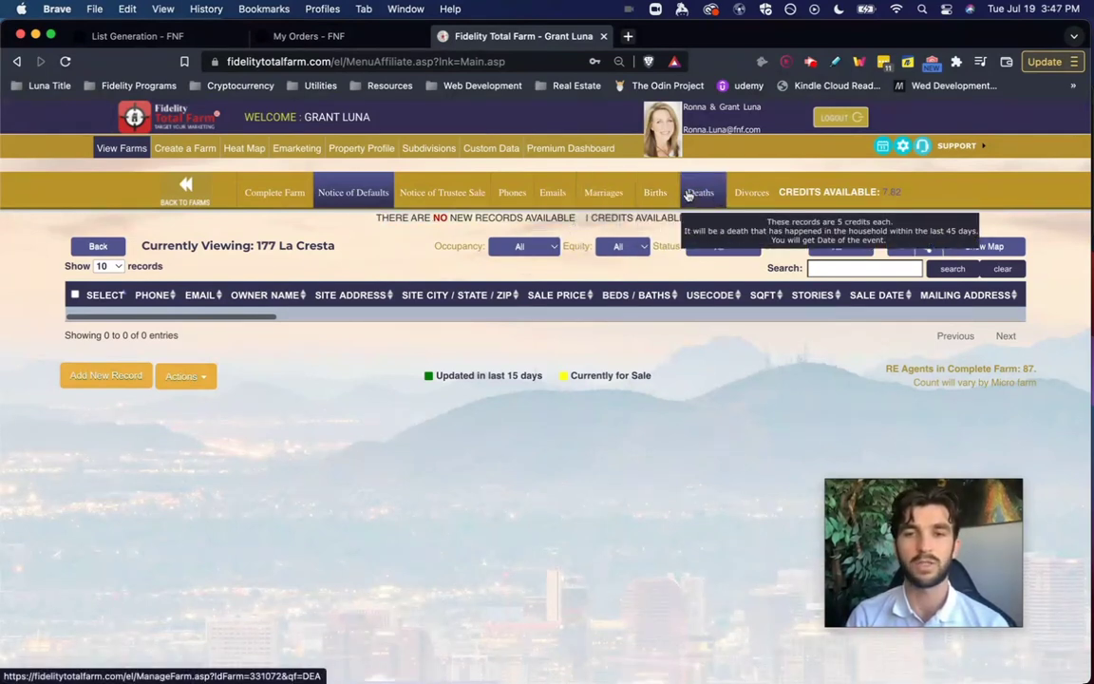
left_click(687, 195)
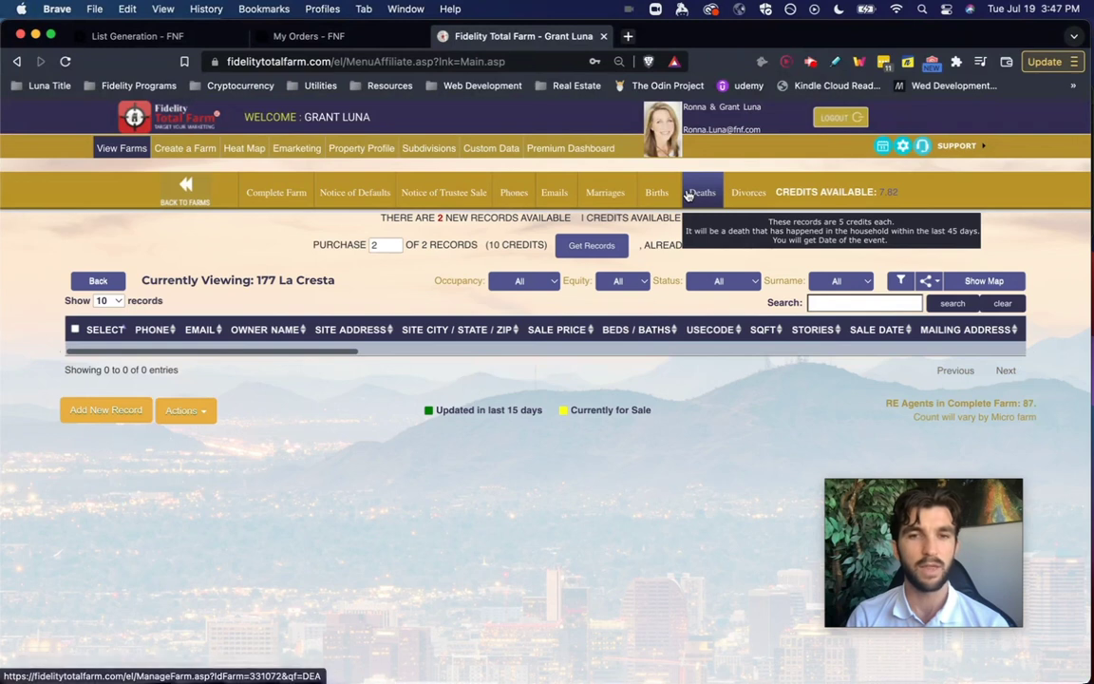
left_click_drag(379, 217, 576, 217)
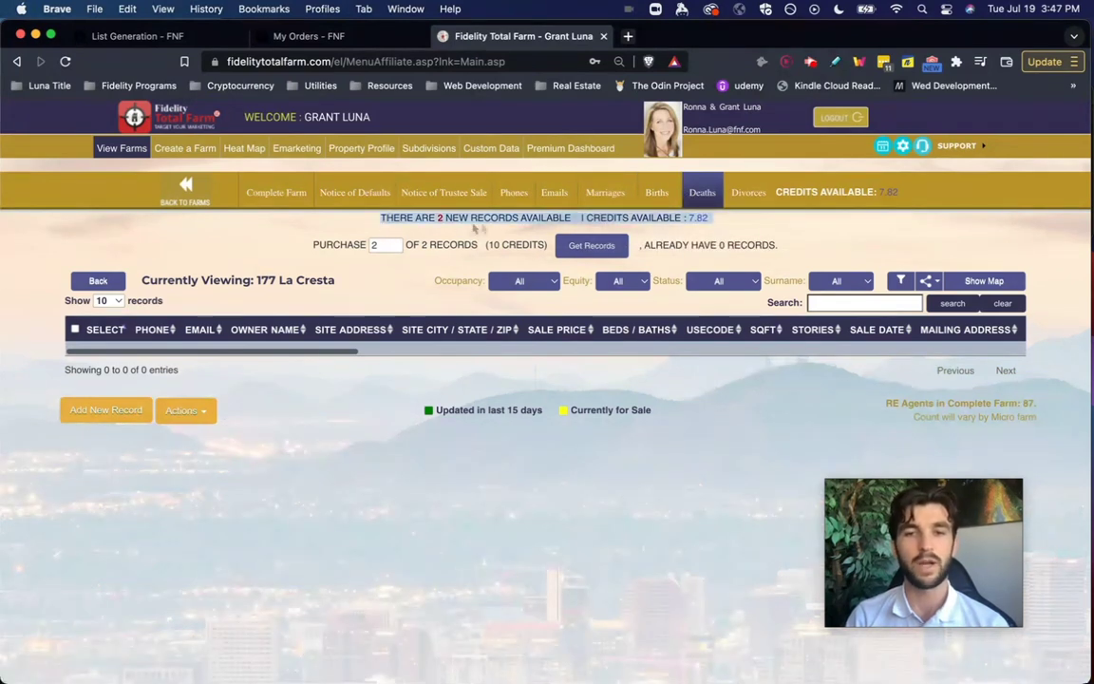
left_click(576, 214)
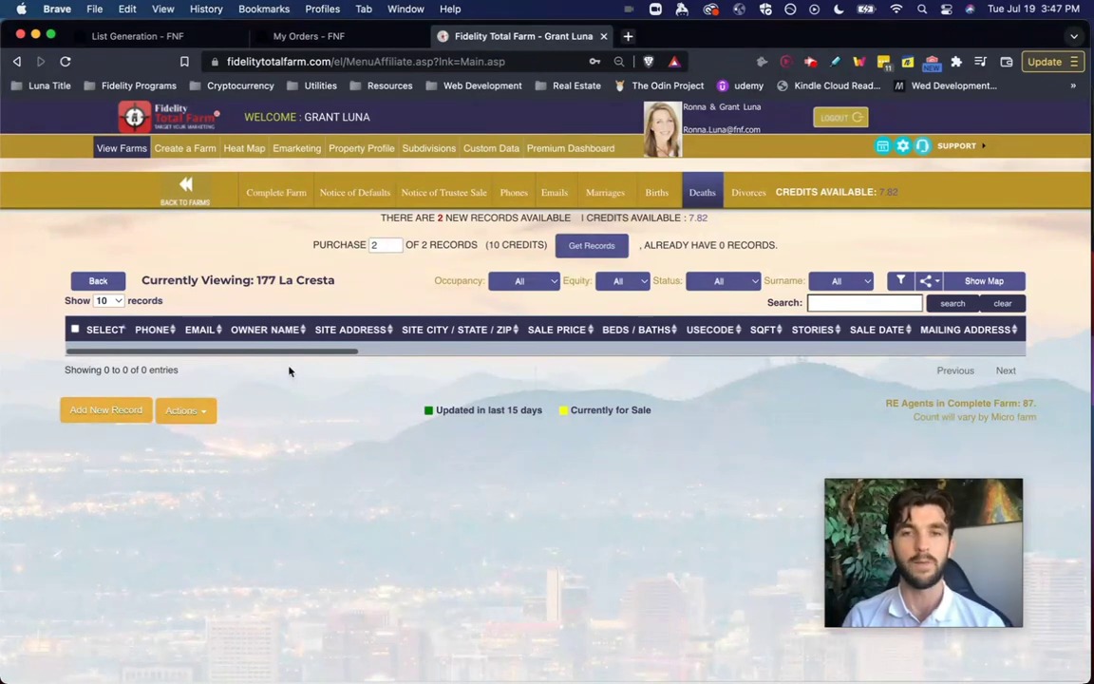
- Return to the List Generation - FNF page in Fidelity Passport
left_click(887, 496)
left_click_drag(887, 496, 920, 501)
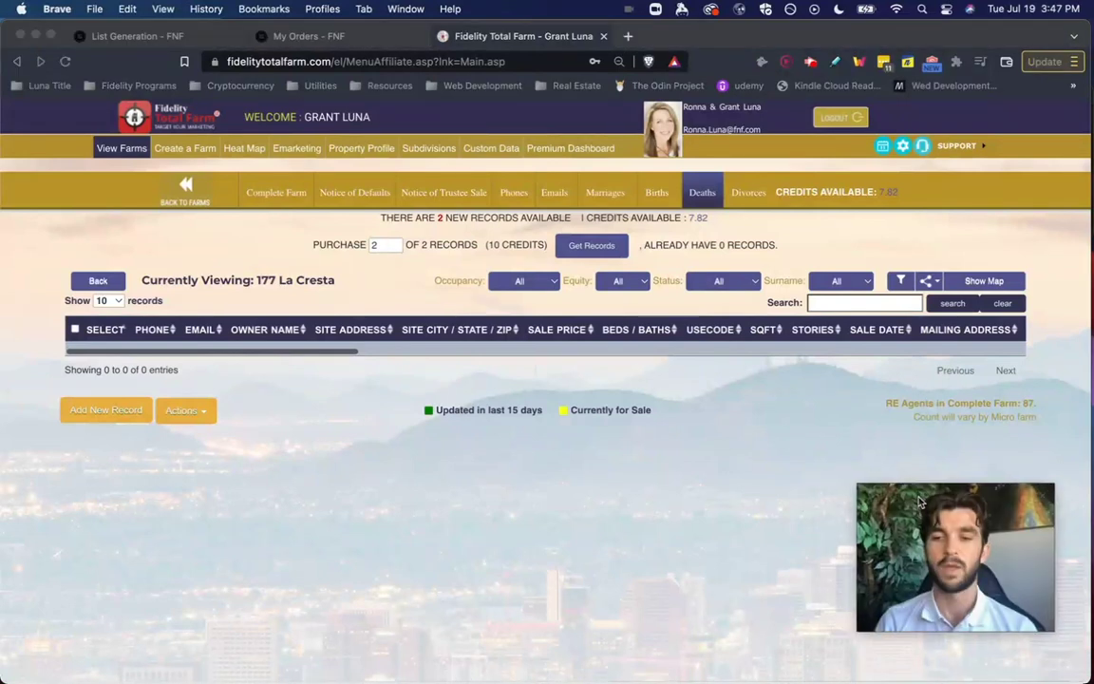
left_click(794, 452)
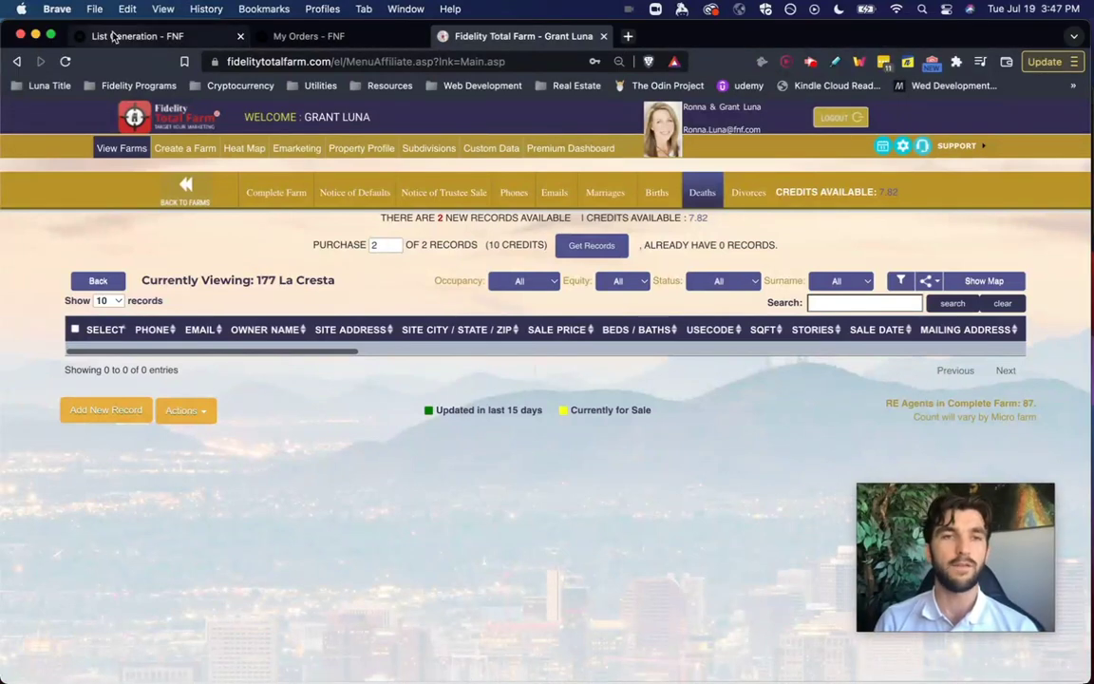
left_click(111, 36)
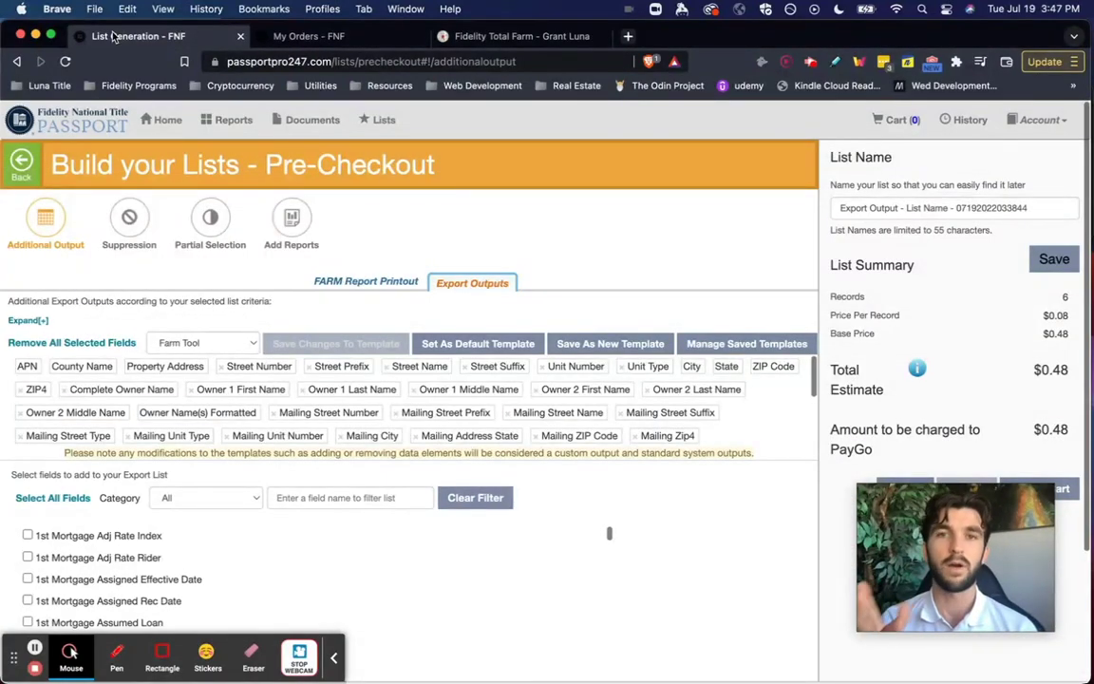